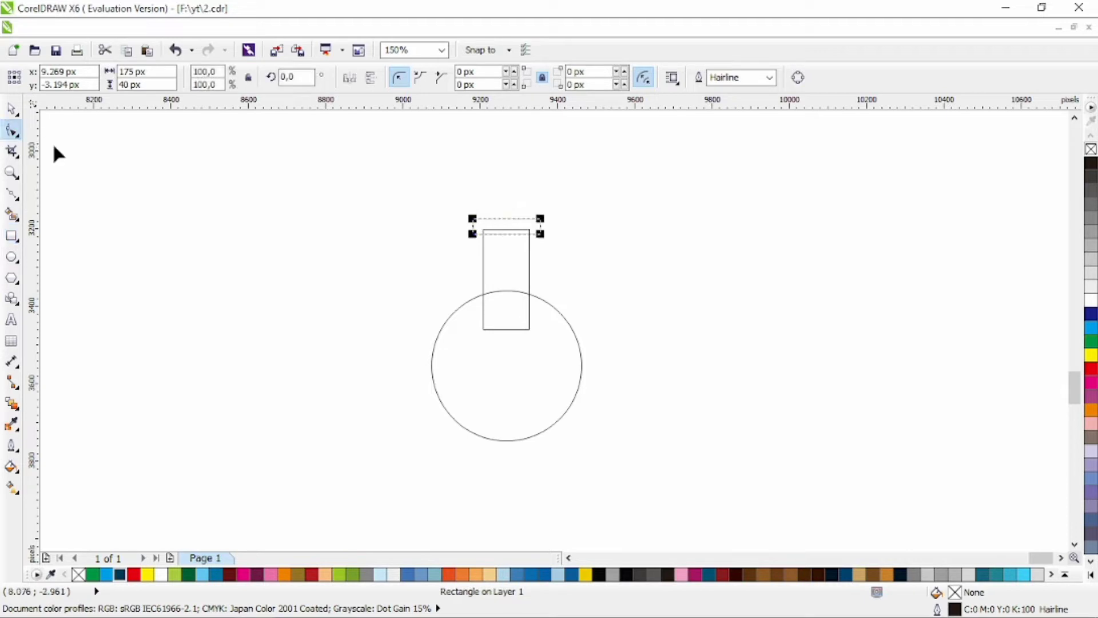
# Step: Fully round the corners of the small horizontal rectangle above the neck with a 20 px radius
pyautogui.moveTo(475, 240); pyautogui.dragTo(479, 239)
pyautogui.press('space')
pyautogui.moveTo(358, 180); pyautogui.dragTo(658, 503)
pyautogui.click(723, 407)
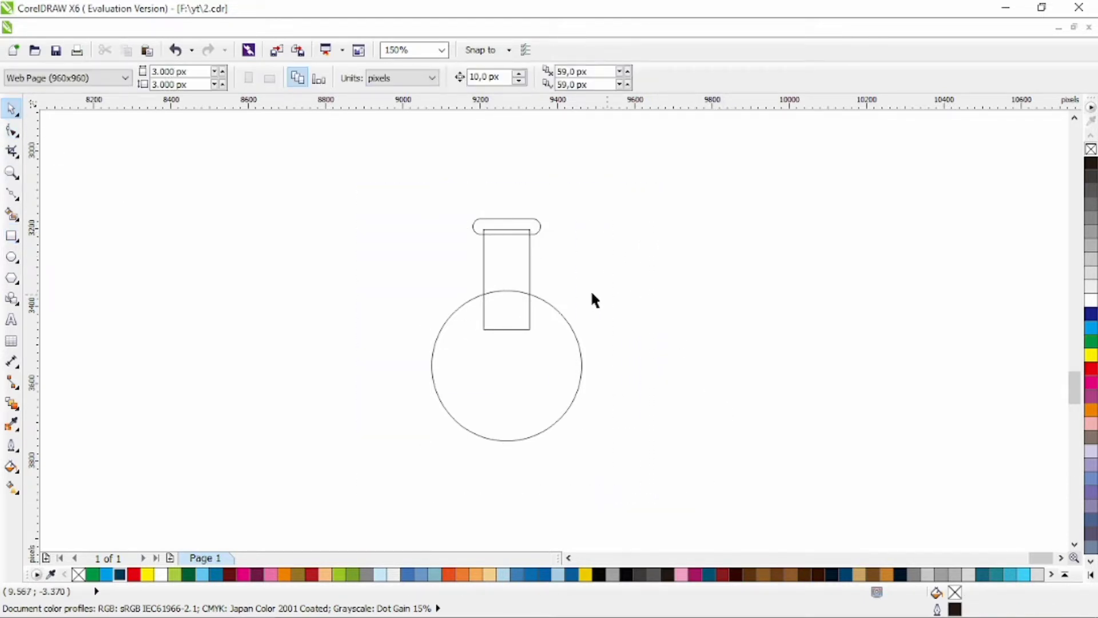
# Step: Try to weld the neck rectangle and the circle into one flask outline
pyautogui.hotkey('ctrl', 'a')
pyautogui.click(497, 78)
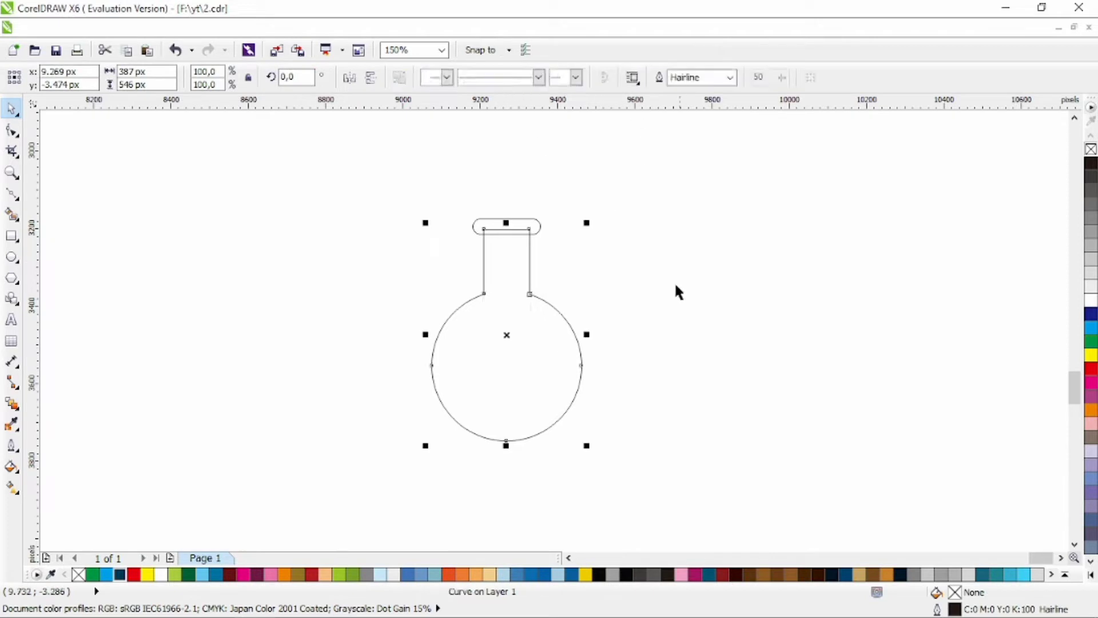
pyautogui.hotkey('ctrl', 'z')
# Step: Create a smaller concentric copy of the circle, about 292 px across, inside the original
pyautogui.click(676, 290)
pyautogui.click(575, 334)
pyautogui.moveTo(586, 284); pyautogui.dragTo(570, 300)
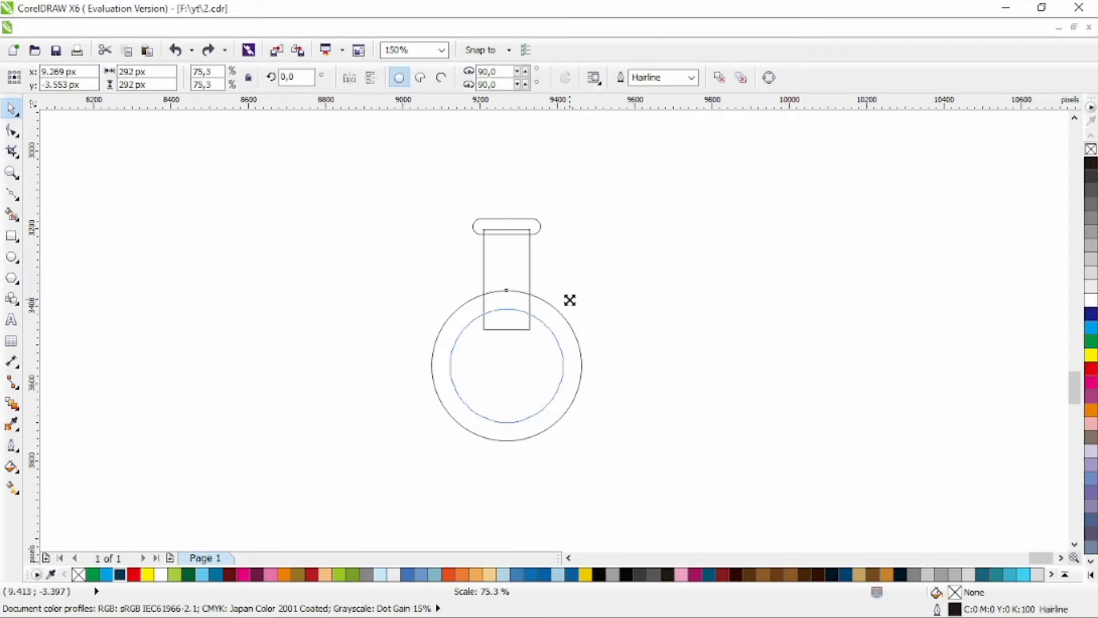
# Step: Weld the neck rectangle and the large outer circle into a single flask outline
pyautogui.click(542, 299)
pyautogui.keyDown('shift'); pyautogui.click(528, 264); pyautogui.keyUp('shift')
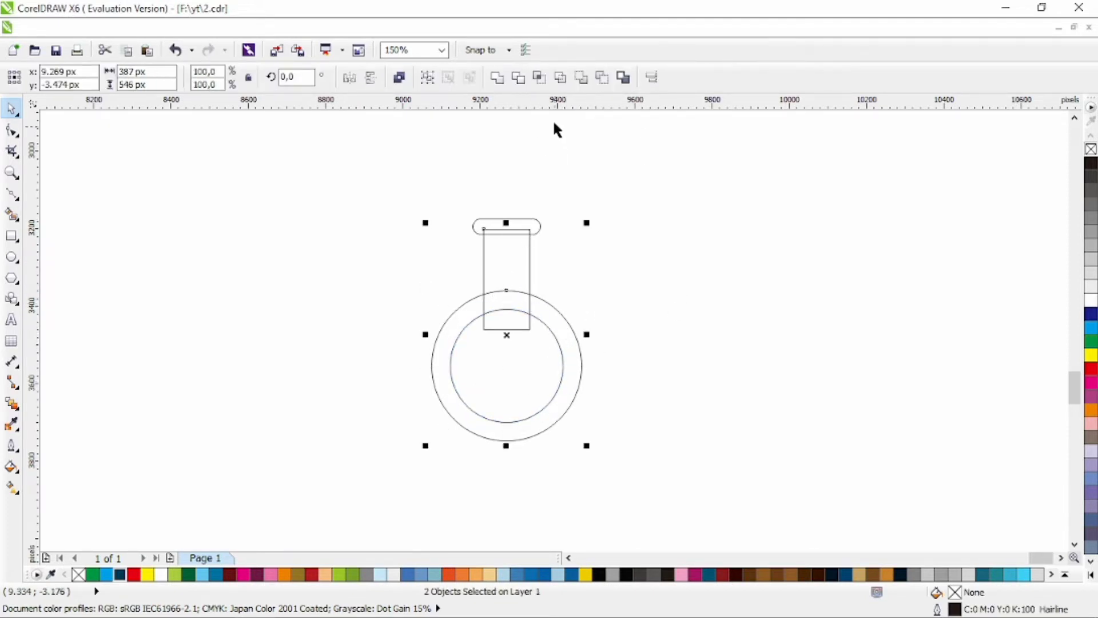
pyautogui.click(497, 78)
pyautogui.click(658, 233)
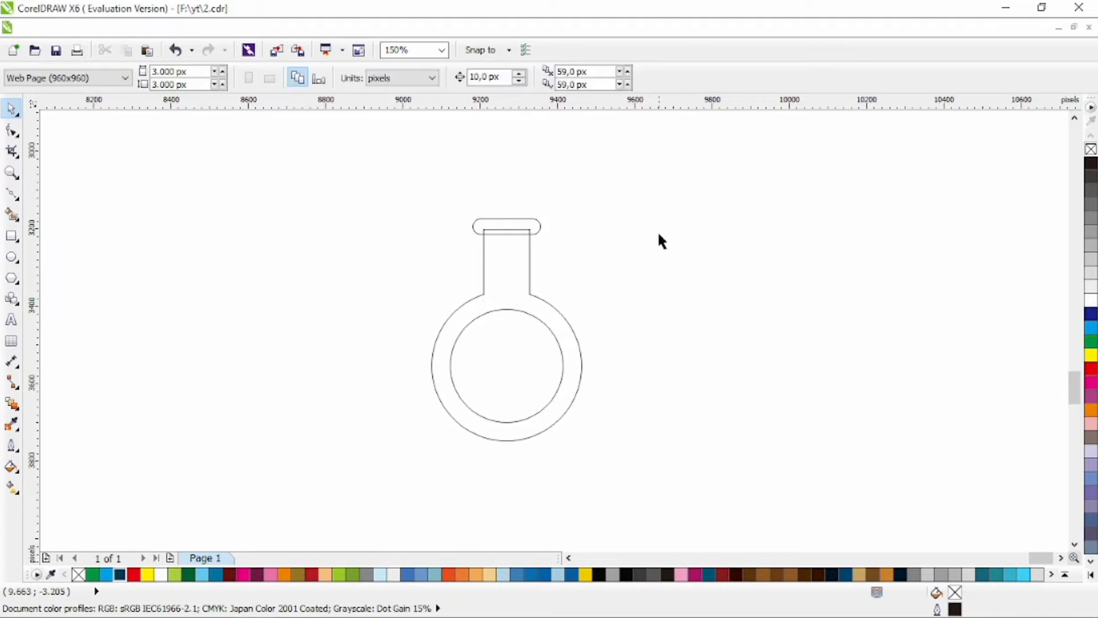
# Step: Draw a closed four-sided shape over the inner circle's lower half, about 338 by 246 px, and bend its top edge into an S-shaped wave
pyautogui.click(10, 195)
pyautogui.click(570, 364)
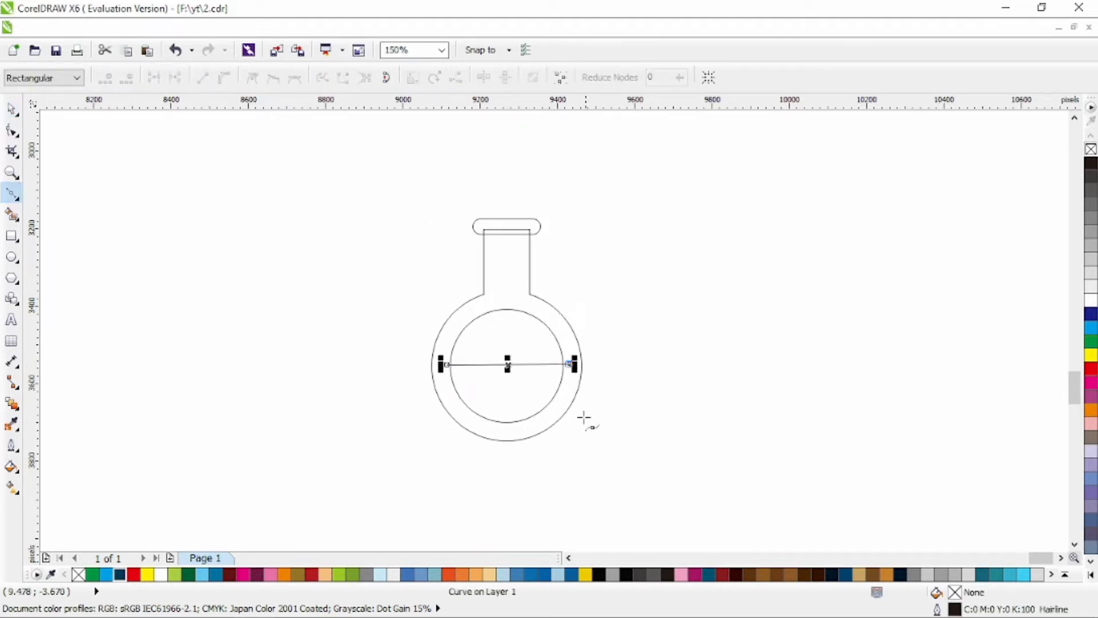
pyautogui.click(578, 439)
pyautogui.click(448, 439)
pyautogui.click(448, 365)
pyautogui.press('F10')
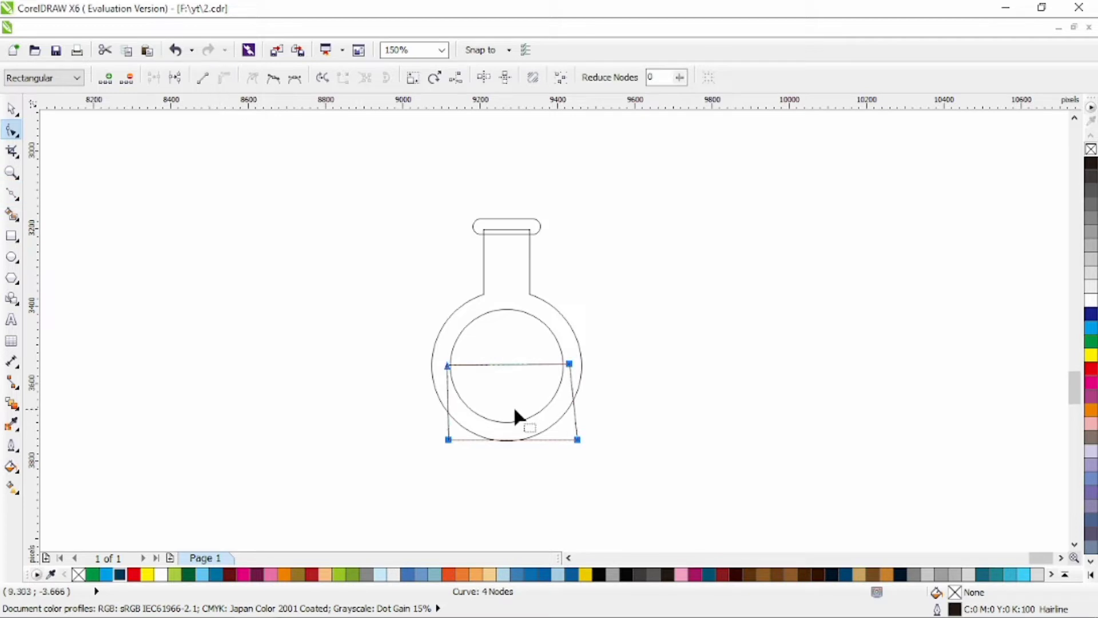
pyautogui.moveTo(478, 364); pyautogui.dragTo(522, 440)
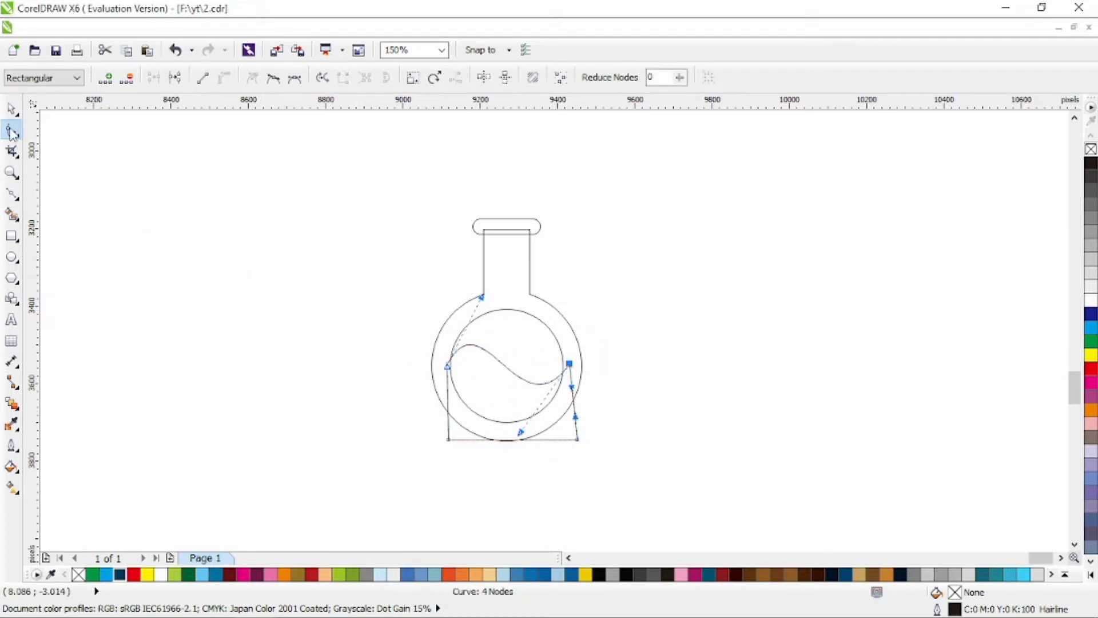
# Step: Intersect the wave-topped shape with the inner circle to make the first liquid piece
pyautogui.click(12, 109)
pyautogui.keyDown('shift'); pyautogui.click(518, 328); pyautogui.keyUp('shift')
pyautogui.click(540, 78)
pyautogui.click(616, 256)
pyautogui.click(570, 430)
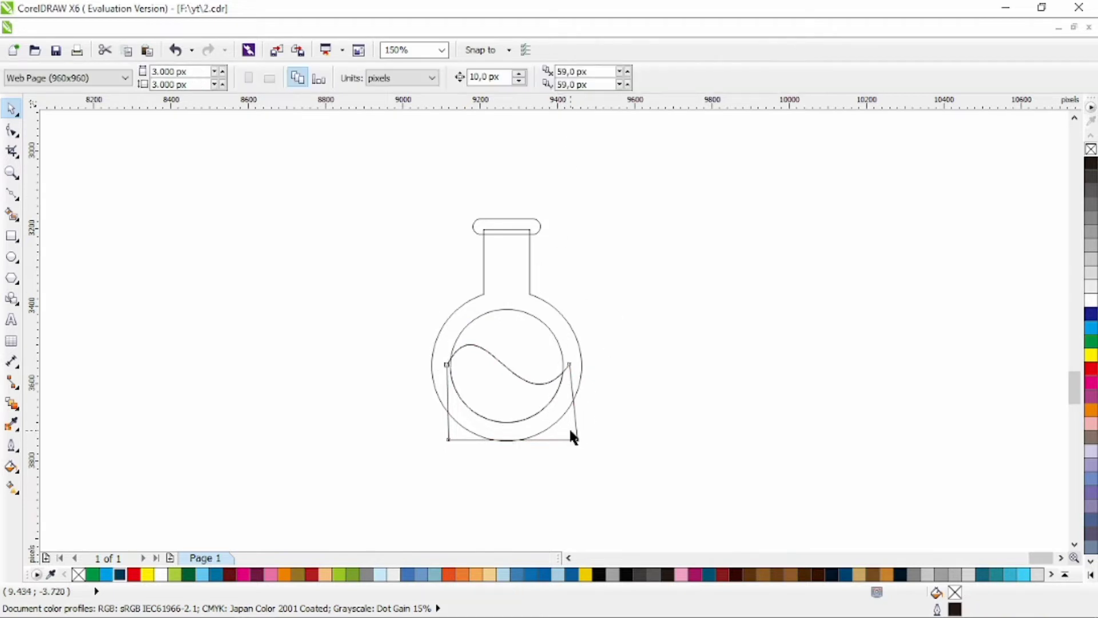
pyautogui.press('Delete')
pyautogui.hotkey('ctrl', 'z')
pyautogui.click(616, 433)
# Step: Mirror the wave-topped shape horizontally and shift it slightly left and down across the inner circle
pyautogui.click(575, 423)
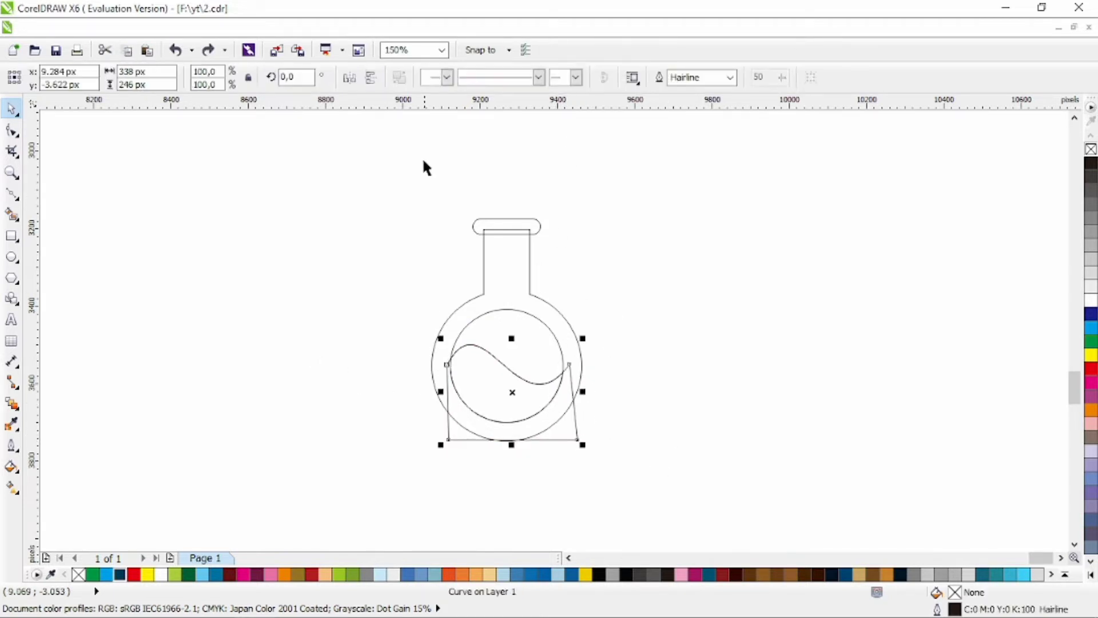
pyautogui.click(350, 78)
pyautogui.moveTo(573, 401)
pyautogui.mouseDown()
pyautogui.moveTo(564, 433)
pyautogui.moveTo(559, 405)
pyautogui.mouseUp()
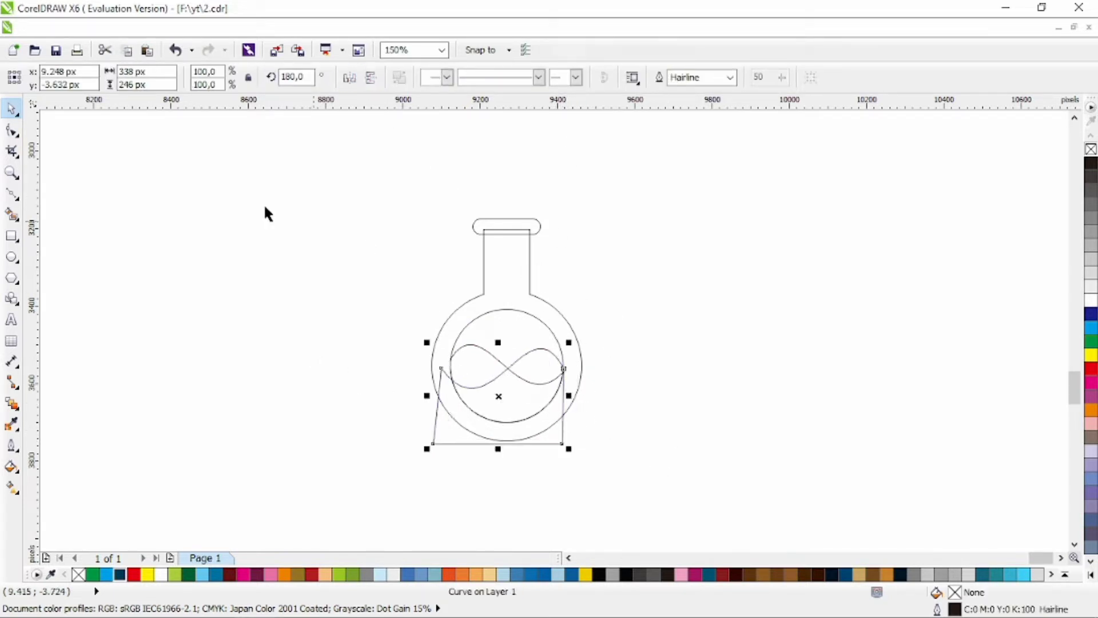
# Step: Reshape the mirrored wave edge by adjusting its curve handles so the crest rises higher on the right side
pyautogui.press('F10')
pyautogui.click(563, 371)
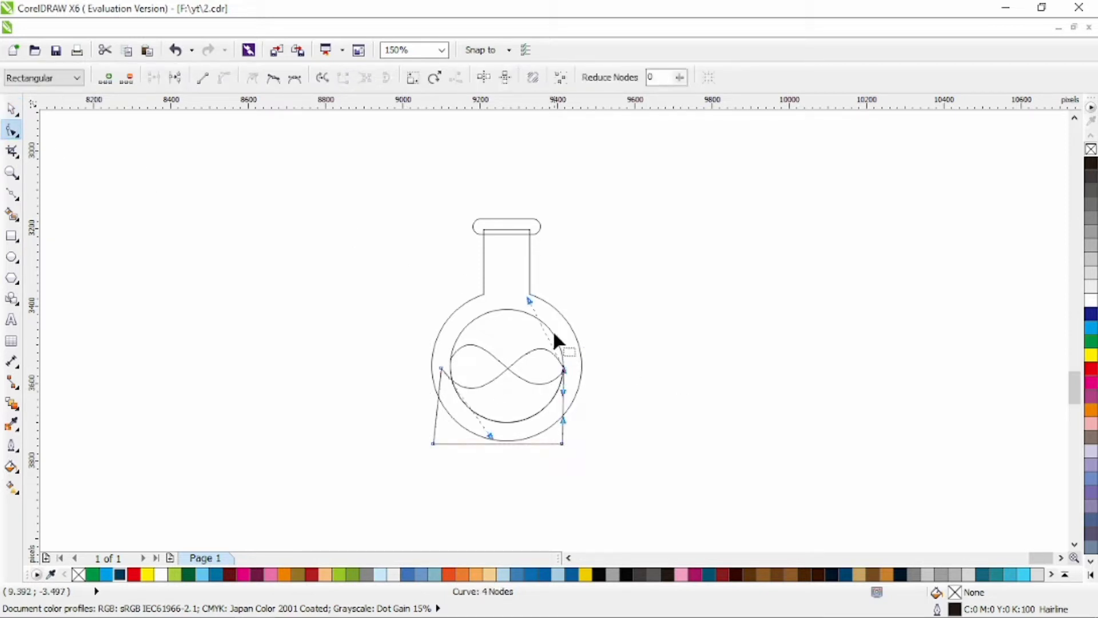
pyautogui.moveTo(530, 298); pyautogui.dragTo(542, 287)
pyautogui.moveTo(488, 435); pyautogui.dragTo(467, 377)
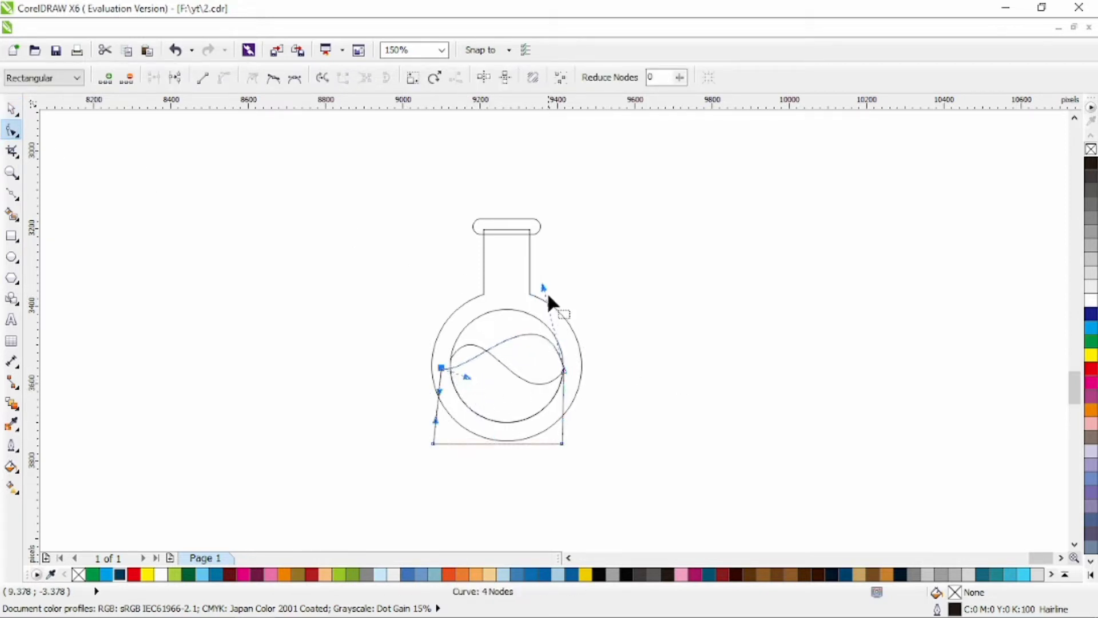
pyautogui.moveTo(545, 288); pyautogui.dragTo(553, 291)
# Step: Intersect the mirrored wave shape with the inner circle to make the second liquid piece
pyautogui.click(17, 109)
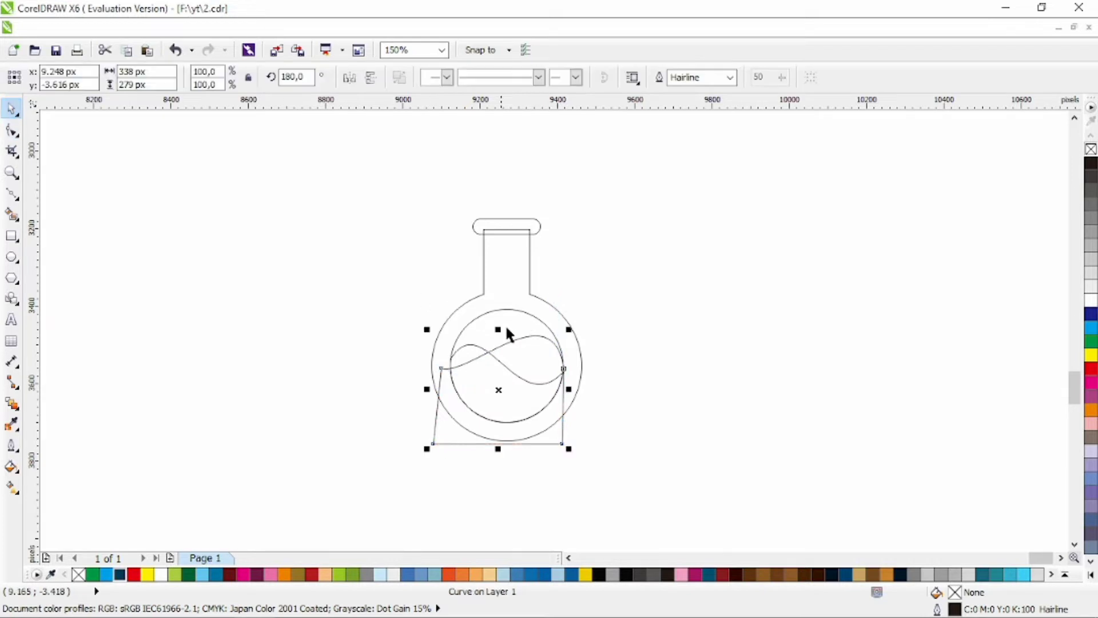
pyautogui.keyDown('shift'); pyautogui.click(507, 327); pyautogui.keyUp('shift')
pyautogui.click(540, 78)
pyautogui.click(513, 321)
pyautogui.click(663, 289)
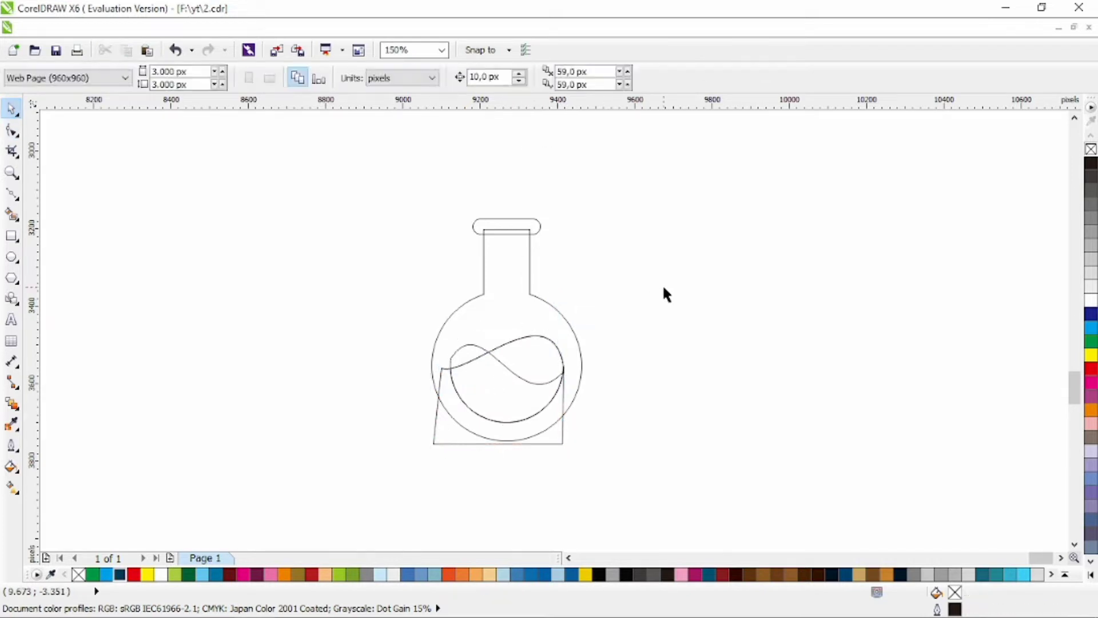
pyautogui.hotkey('ctrl', 'z')
# Step: Delete the leftover mirrored wave shape and the inner circle, keeping only the two liquid pieces
pyautogui.click(563, 437)
pyautogui.press('Delete')
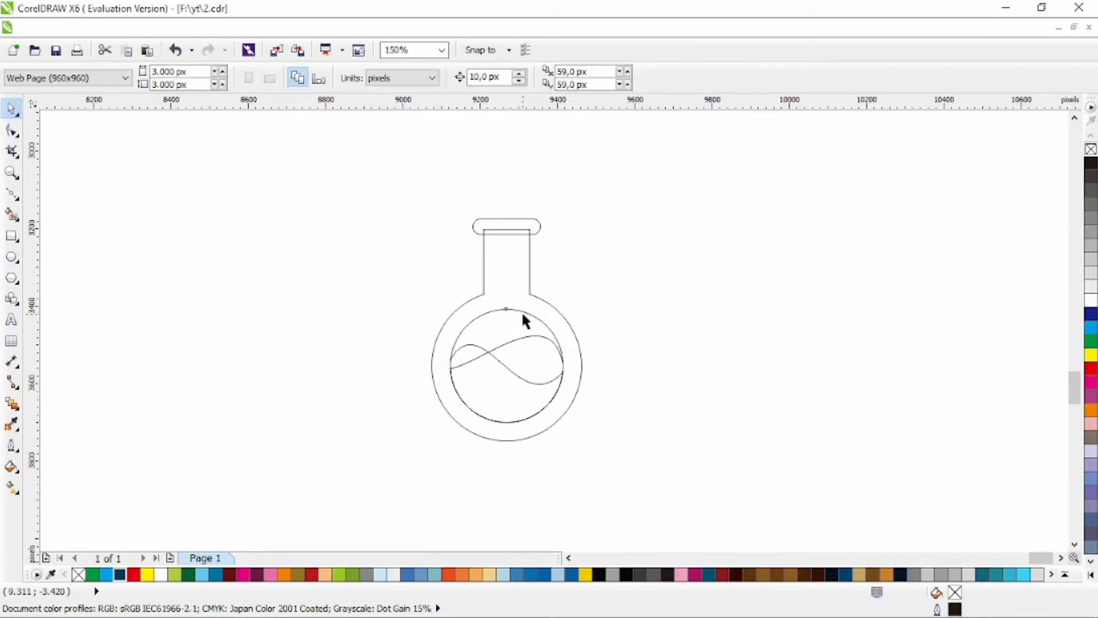
pyautogui.click(521, 311)
pyautogui.press('Delete')
# Step: Draw three bubble circles above the liquid, shrinking upward from about 43 px to about 16 px across
pyautogui.press('F7')
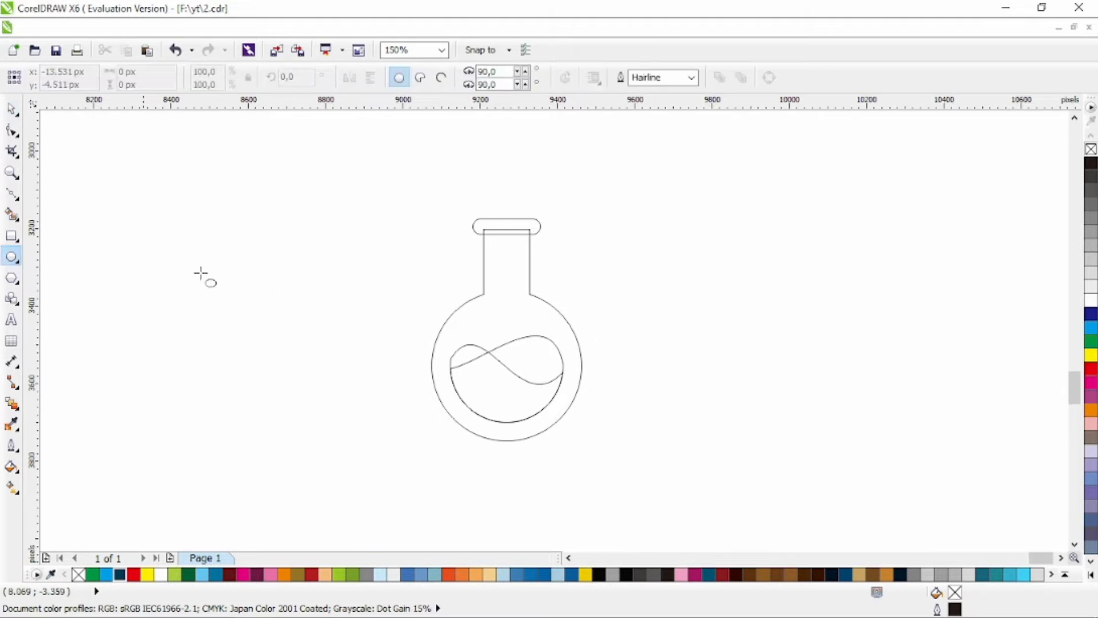
pyautogui.scroll(2, 461, 309)
pyautogui.moveTo(506, 340); pyautogui.dragTo(539, 373)
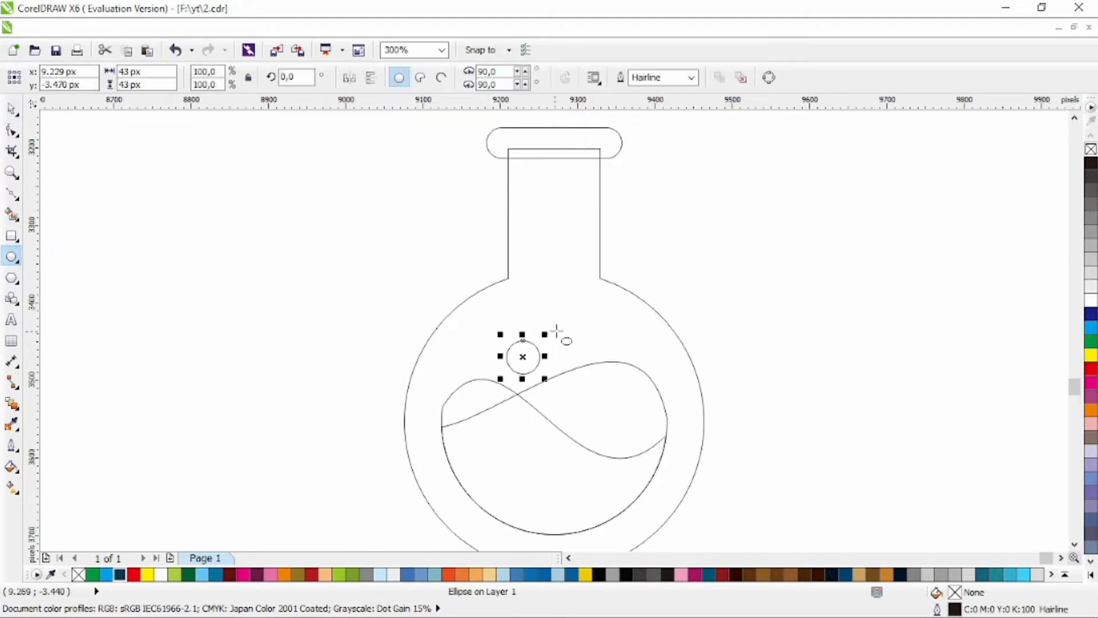
pyautogui.moveTo(558, 324); pyautogui.dragTo(576, 343)
pyautogui.moveTo(537, 296); pyautogui.dragTo(547, 307)
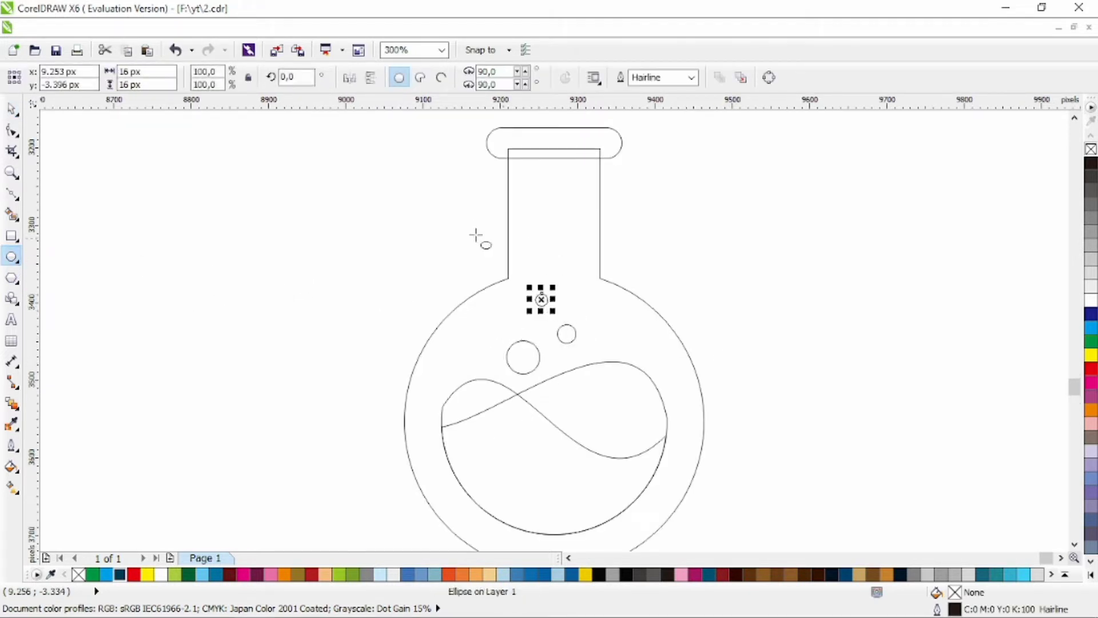
pyautogui.press('space')
# Step: Set the outline width of the flask body to 3.0 mm
pyautogui.scroll(-2, 589, 255)
pyautogui.click(593, 256)
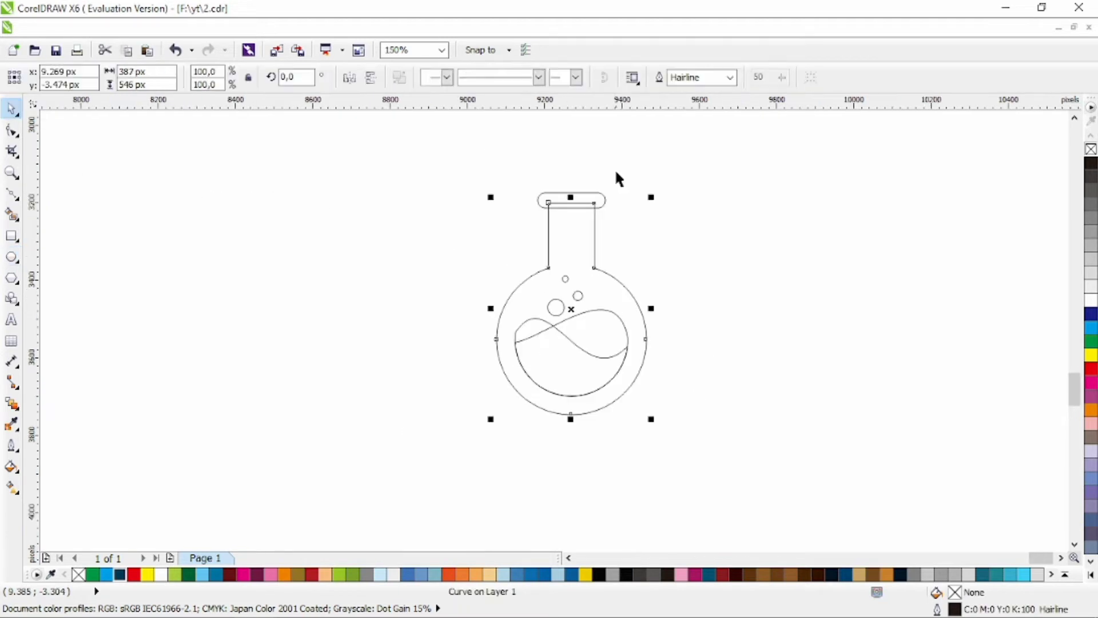
pyautogui.click(730, 77)
pyautogui.click(708, 166)
pyautogui.click(731, 78)
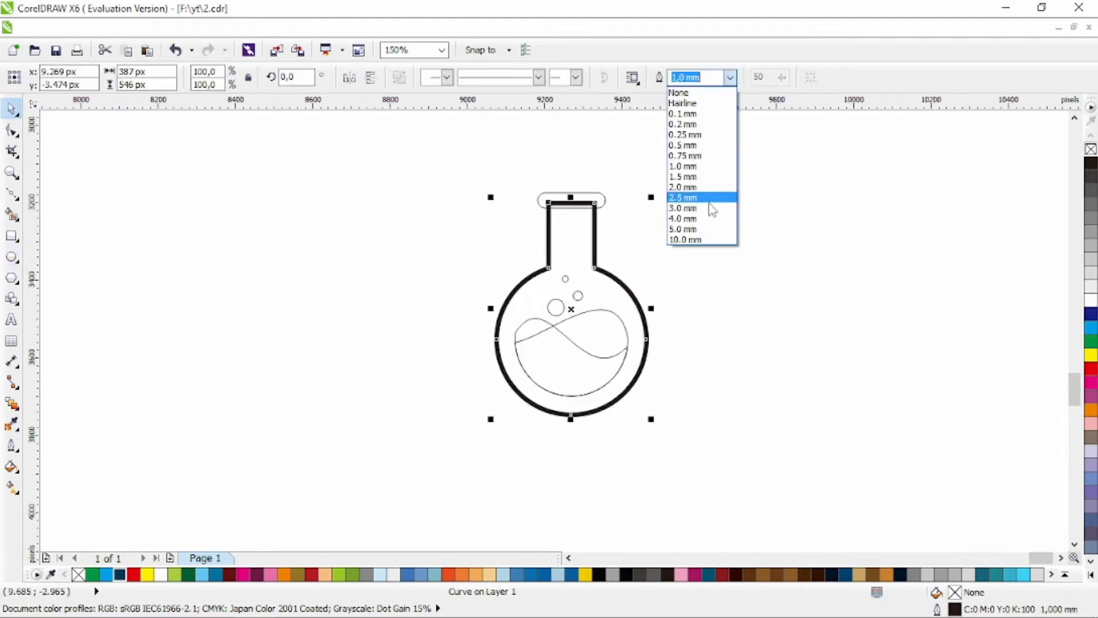
pyautogui.click(707, 206)
pyautogui.click(655, 204)
# Step: Enlarge the rounded rim slightly and nudge it up over the top of the neck
pyautogui.click(603, 201)
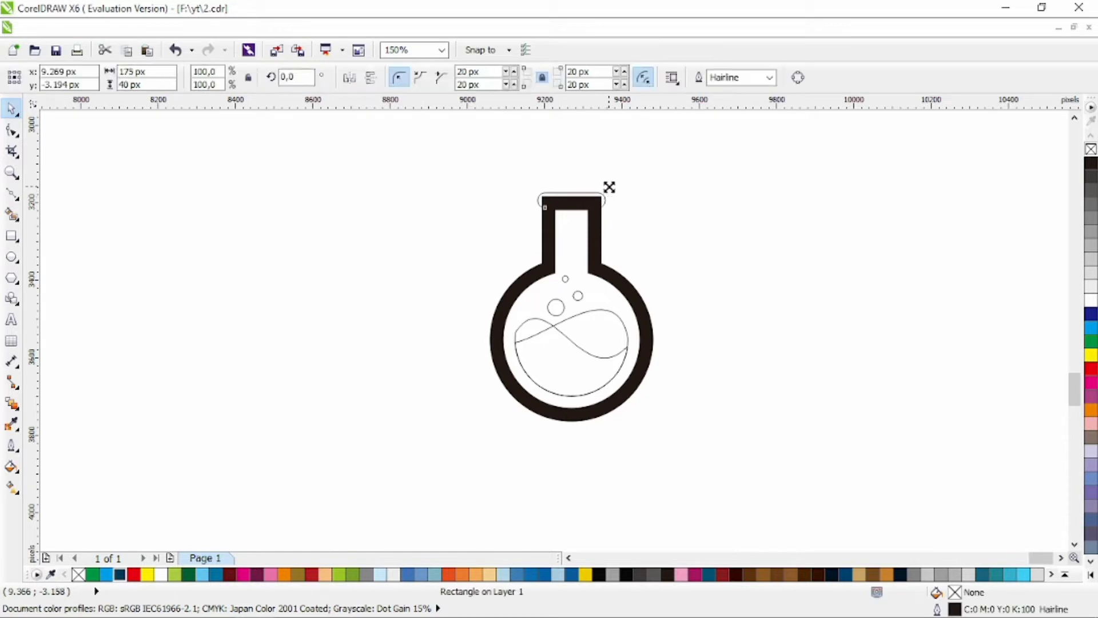
pyautogui.moveTo(608, 186)
pyautogui.mouseDown()
pyautogui.moveTo(618, 183)
pyautogui.moveTo(598, 196)
pyautogui.mouseUp()
pyautogui.click(611, 204)
pyautogui.scroll(1, 610, 204)
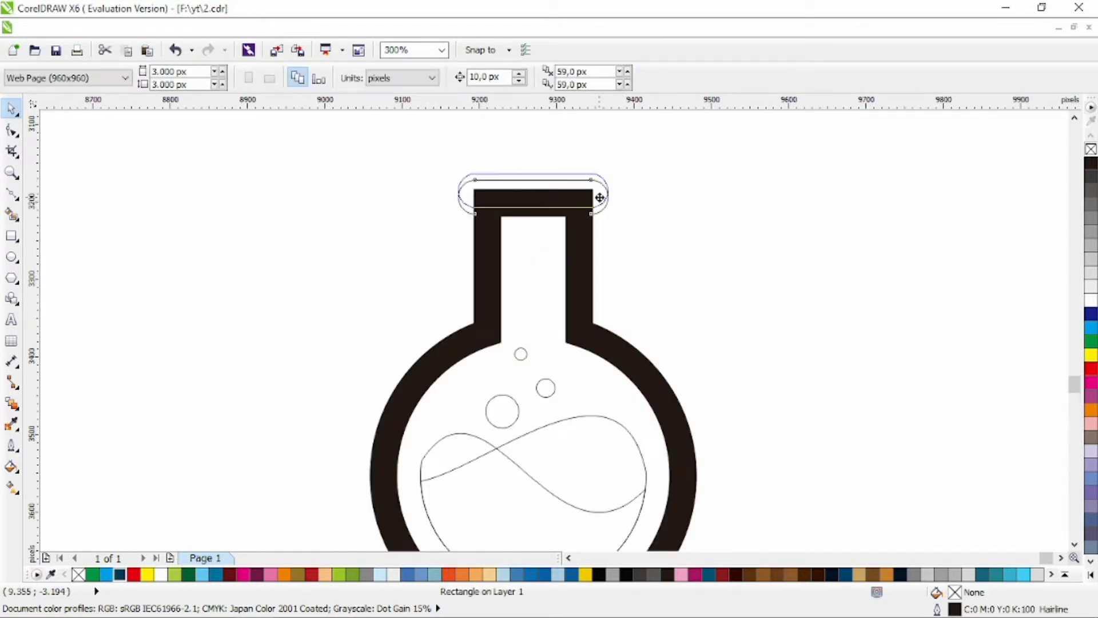
# Step: Convert the flask body's 3.0 mm outline into a filled object
pyautogui.click(653, 195)
pyautogui.scroll(-2, 663, 201)
pyautogui.click(581, 248)
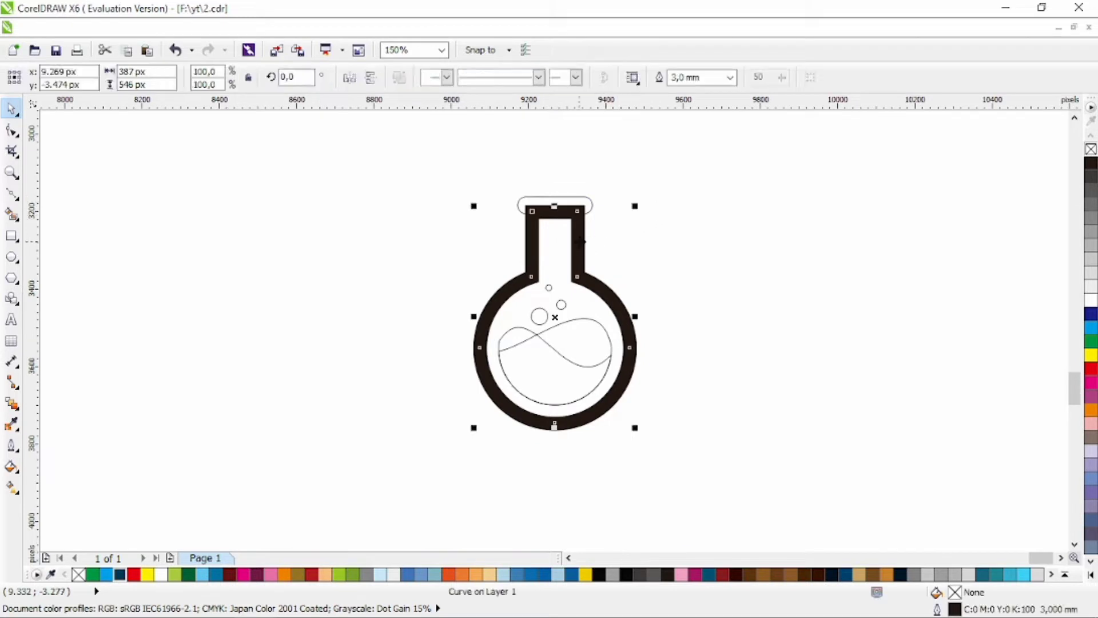
# Step: Try to weld the rounded rim to the thick flask body
pyautogui.click(590, 209)
pyautogui.keyDown('shift'); pyautogui.click(578, 246); pyautogui.keyUp('shift')
pyautogui.click(497, 78)
pyautogui.click(680, 267)
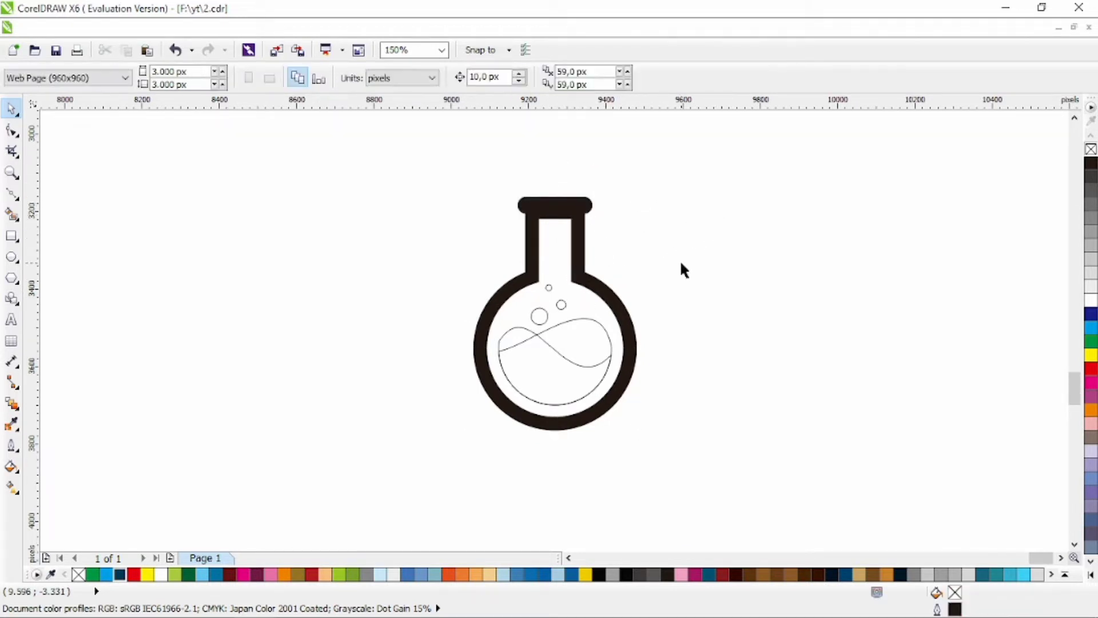
pyautogui.hscroll(1, 681, 268)
pyautogui.scroll(1, 563, 218)
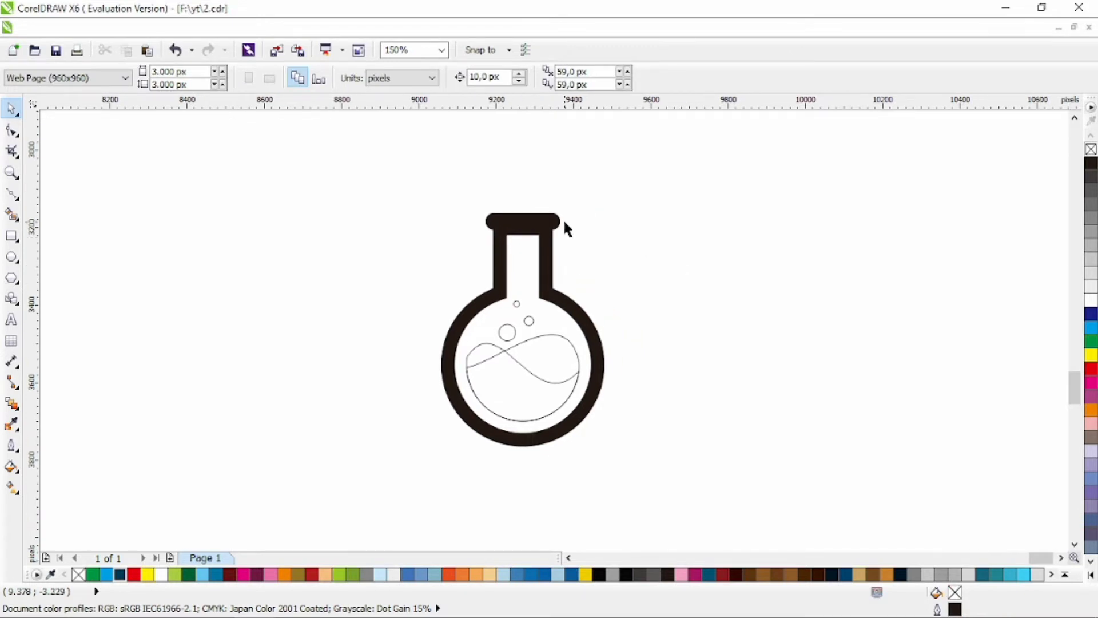
pyautogui.click(557, 222)
pyautogui.hotkey('ctrl', 'z')
pyautogui.click(666, 271)
# Step: Cut off the closed top of the flask neck by trimming it with a temporary rectangle drawn over the rim area
pyautogui.scroll(1, 525, 225)
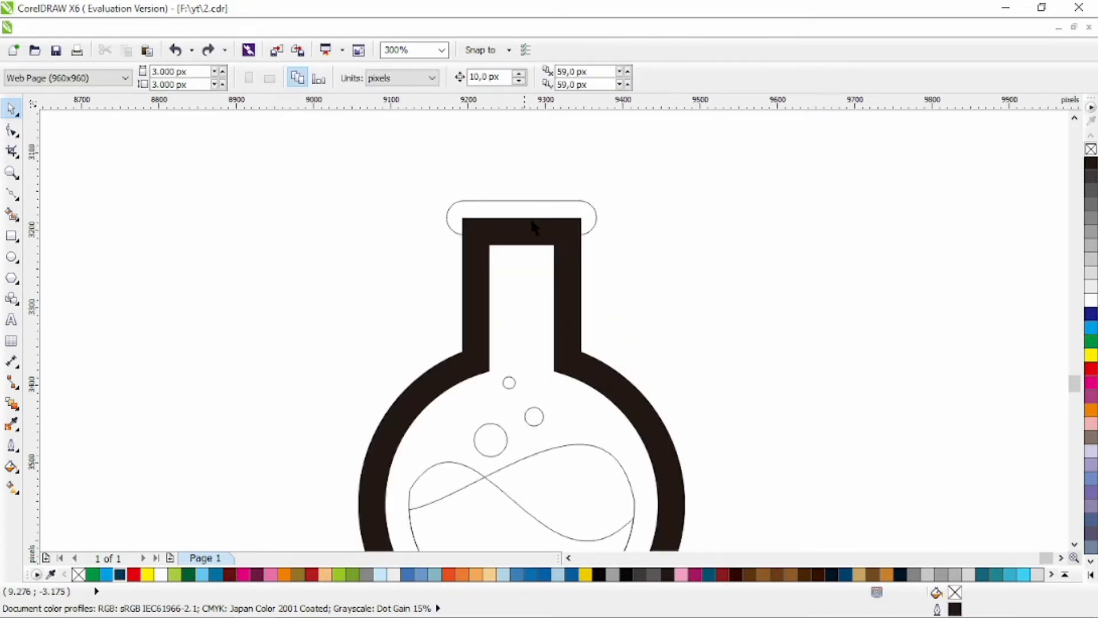
pyautogui.click(13, 234)
pyautogui.moveTo(415, 197); pyautogui.dragTo(616, 252)
pyautogui.click(5, 110)
pyautogui.keyDown('shift'); pyautogui.click(472, 278); pyautogui.keyUp('shift')
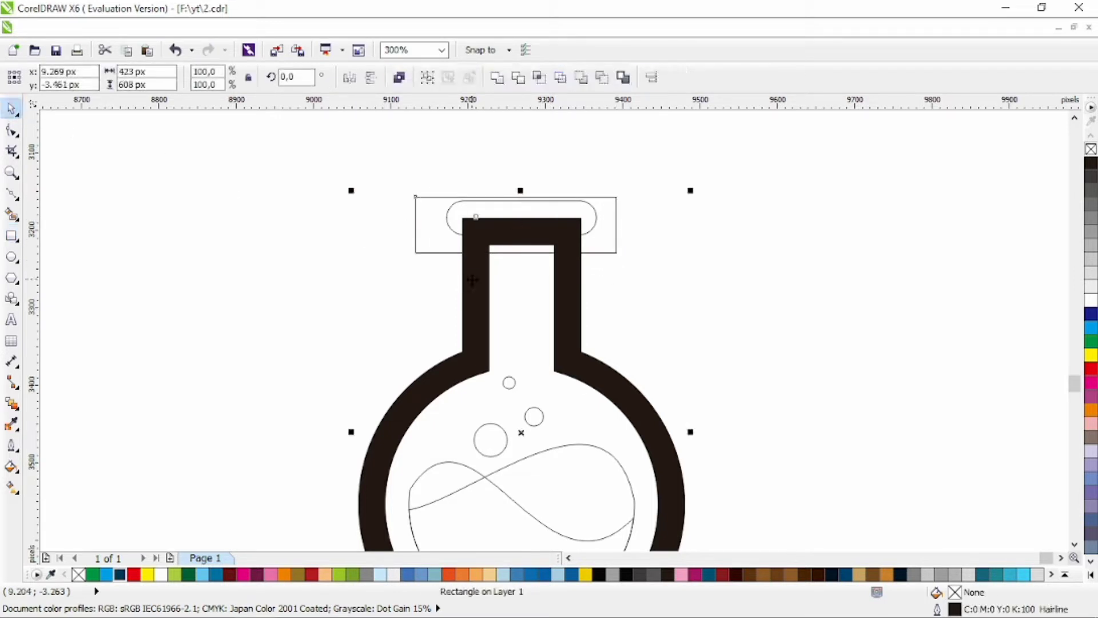
pyautogui.click(519, 77)
pyautogui.click(597, 243)
pyautogui.press('Delete')
pyautogui.moveTo(672, 167); pyautogui.dragTo(436, 246)
pyautogui.keyDown('shift'); pyautogui.click(484, 279); pyautogui.keyUp('shift')
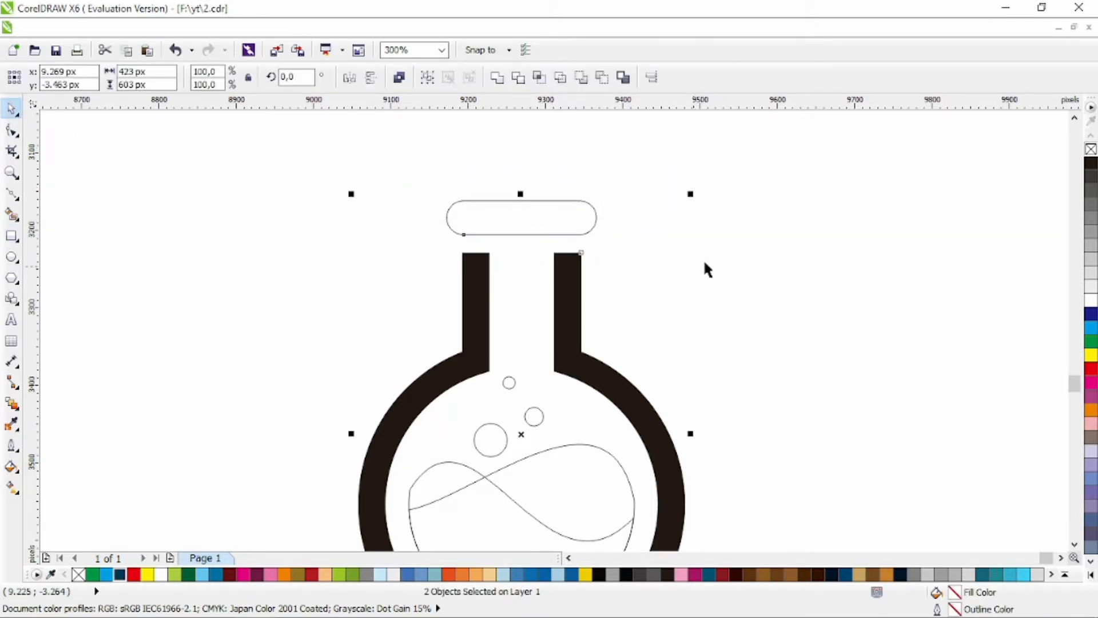
pyautogui.click(703, 260)
# Step: Move the rounded rim down onto the cut neck ends and weld it to the flask body
pyautogui.moveTo(586, 219)
pyautogui.mouseDown()
pyautogui.moveTo(586, 263)
pyautogui.moveTo(585, 238)
pyautogui.mouseUp()
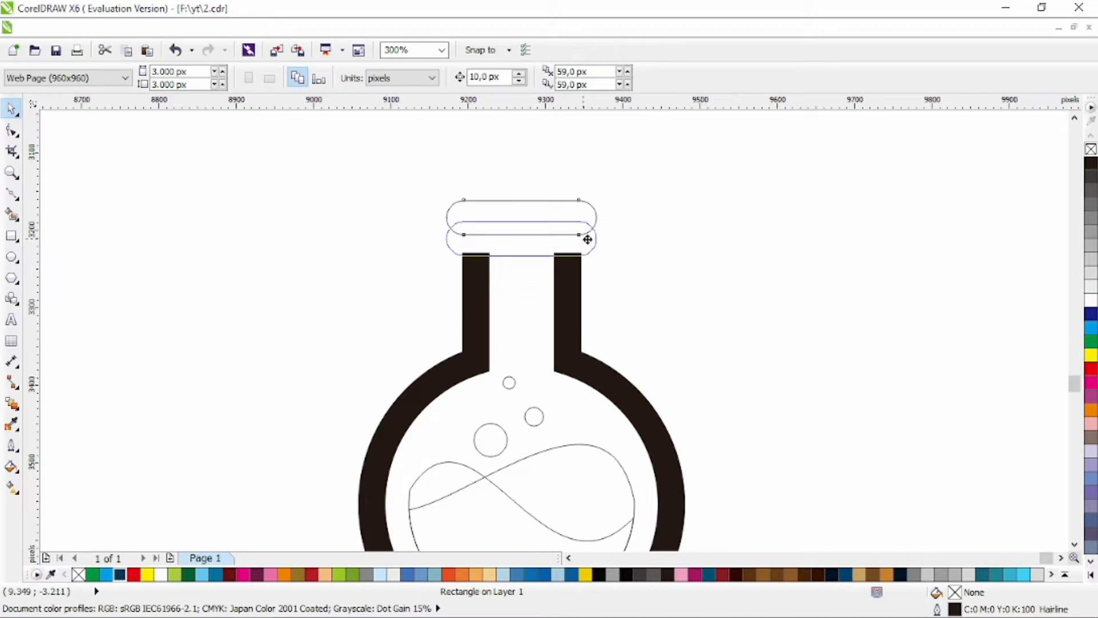
pyautogui.keyDown('shift'); pyautogui.click(574, 294); pyautogui.keyUp('shift')
pyautogui.click(497, 77)
pyautogui.click(598, 266)
# Step: Fill the flask body with dark green (C93 M49 Y100 K15) and the front liquid piece with light green (C39 M0 Y86 K0)
pyautogui.scroll(-2, 598, 266)
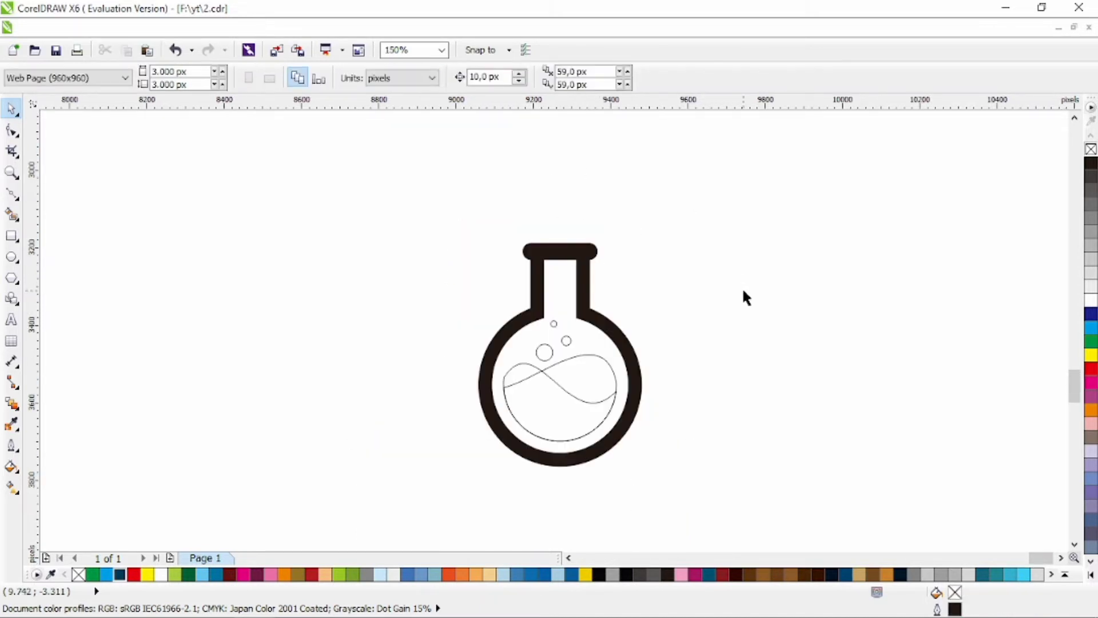
pyautogui.scroll(2, 638, 326)
pyautogui.click(318, 463)
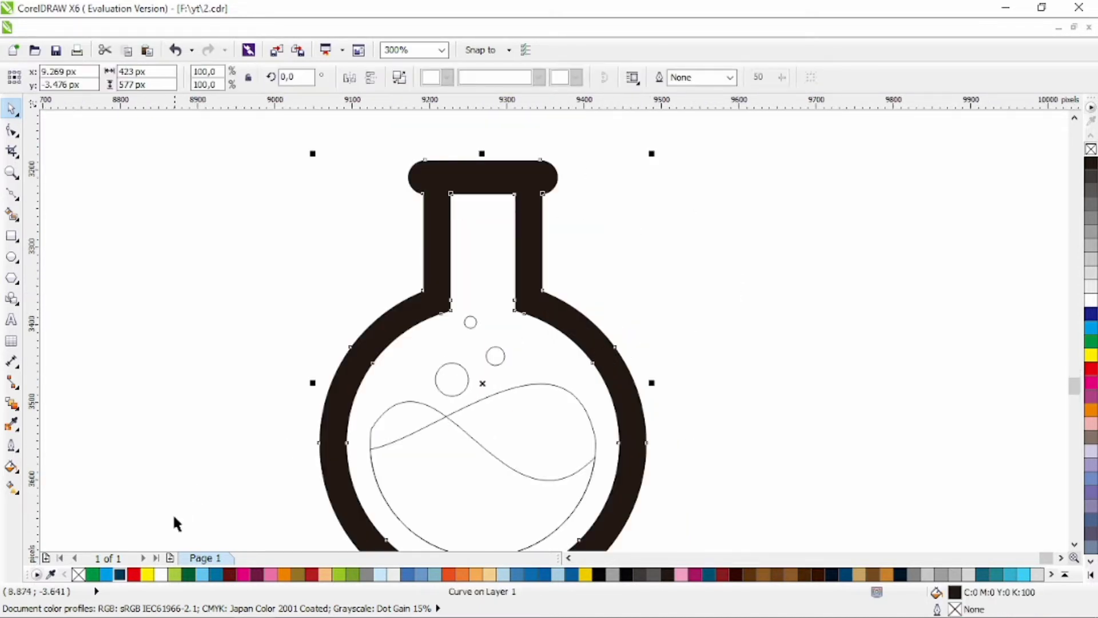
pyautogui.click(189, 576)
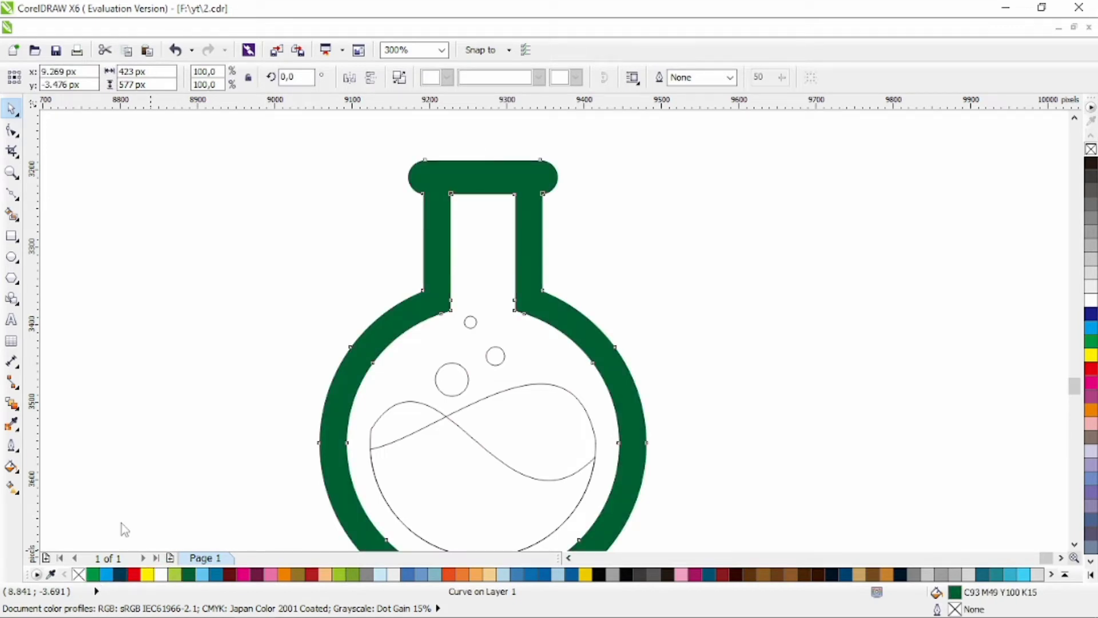
pyautogui.click(406, 420)
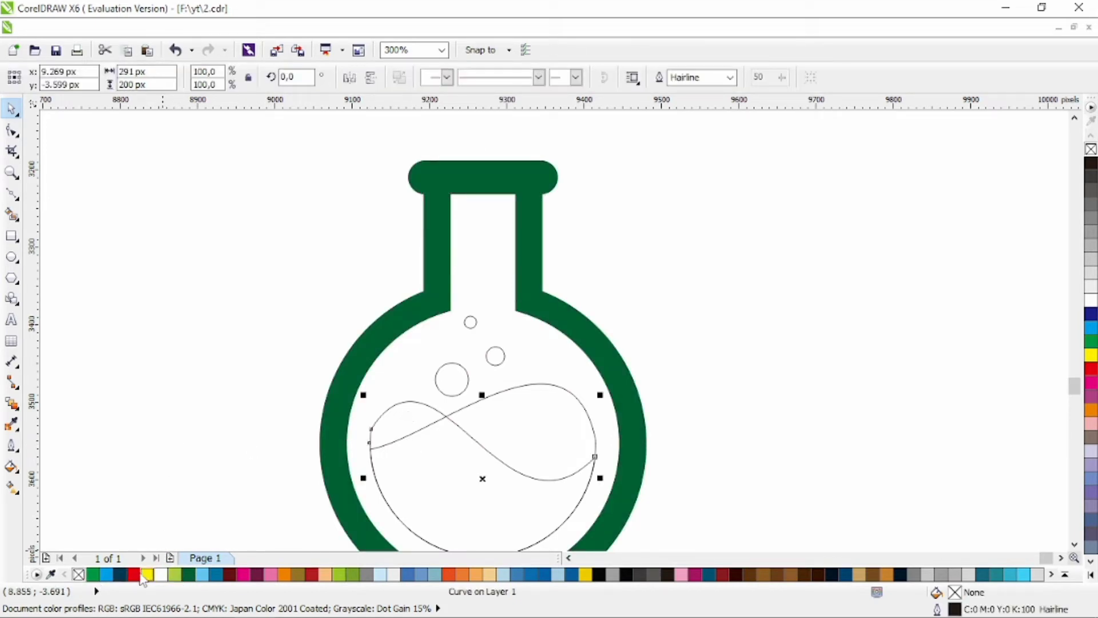
pyautogui.click(176, 575)
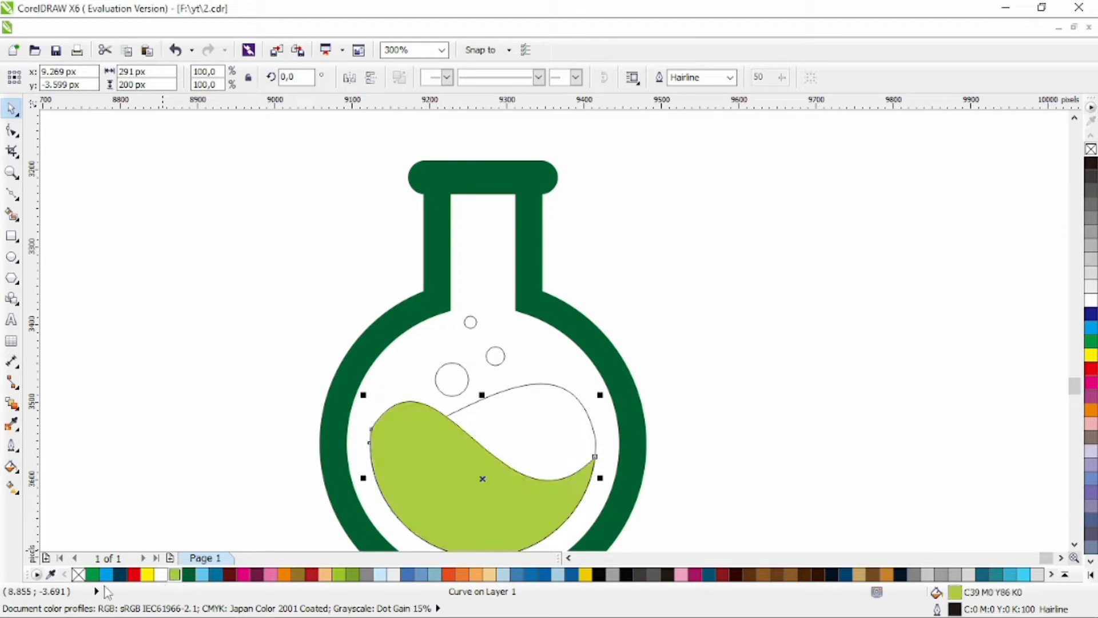
# Step: Remove the front liquid piece's outline, then fill the back liquid piece with medium green and leave it without an outline
pyautogui.rightClick(79, 575)
pyautogui.click(557, 420)
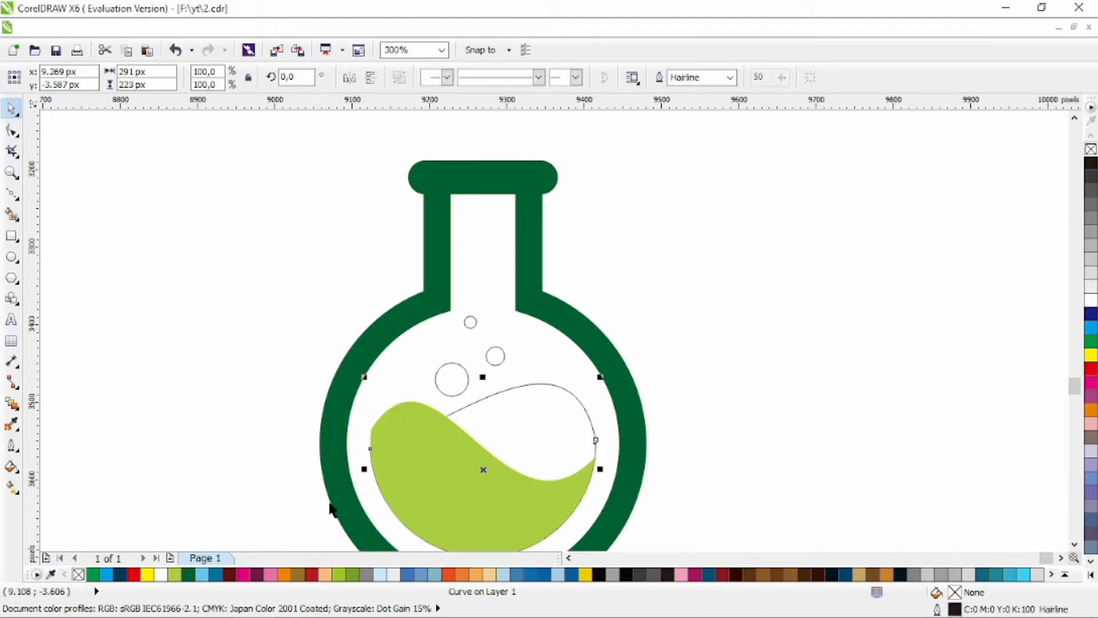
pyautogui.click(100, 576)
pyautogui.click(282, 392)
pyautogui.scroll(-1, 282, 392)
pyautogui.scroll(1, 387, 401)
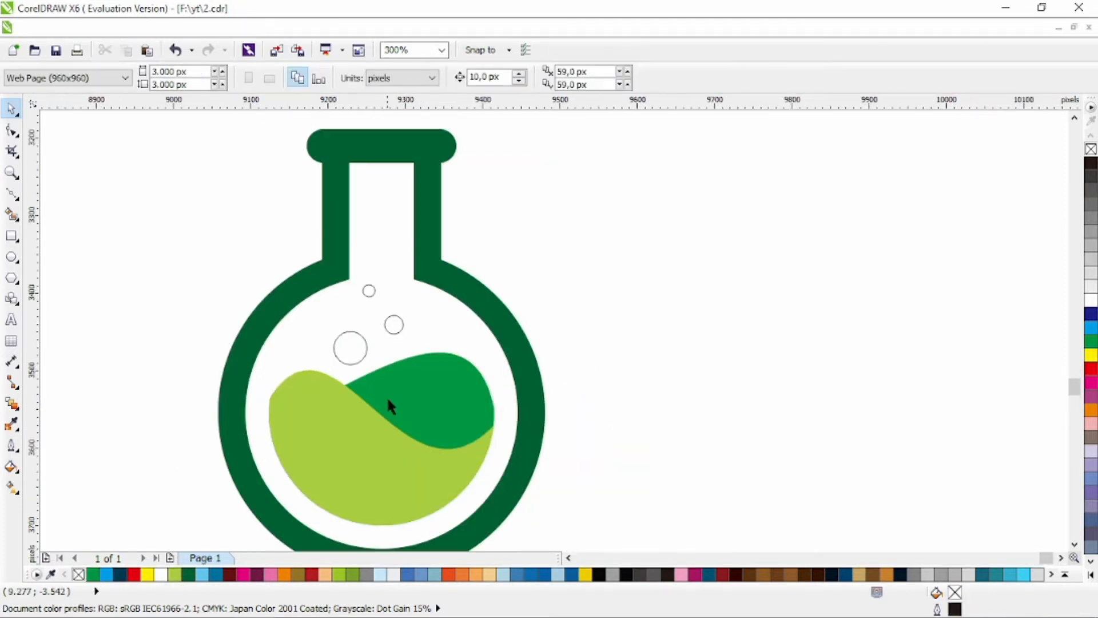
# Step: Weld the three bubbles above the liquid to the light green front piece so they share its fill
pyautogui.click(355, 351)
pyautogui.moveTo(593, 250); pyautogui.dragTo(326, 390)
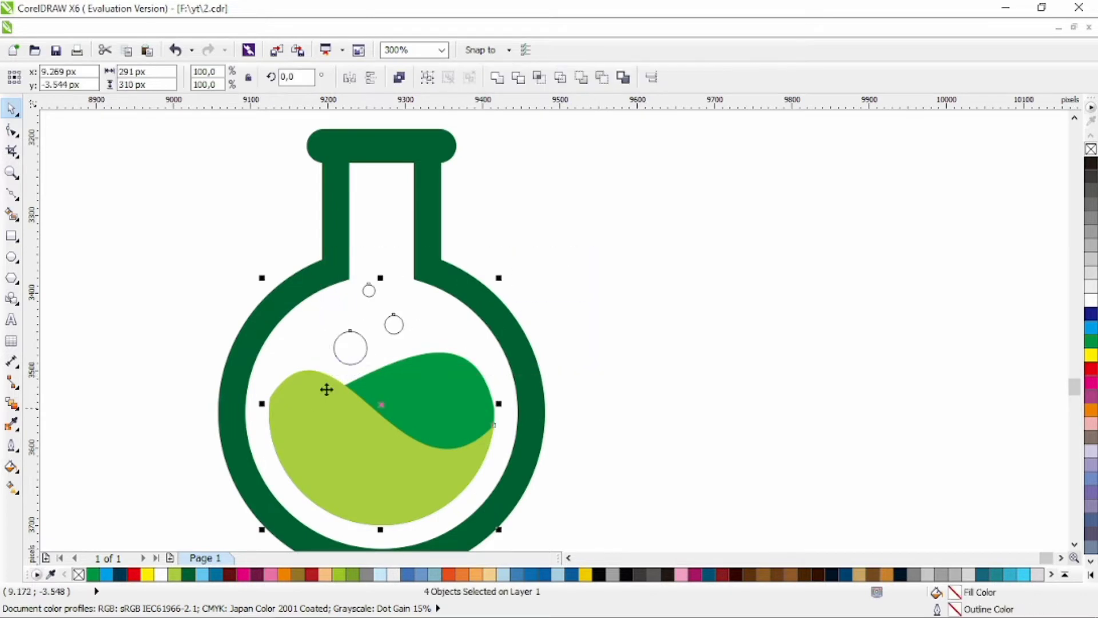
pyautogui.click(497, 78)
pyautogui.click(558, 196)
pyautogui.scroll(-1, 558, 196)
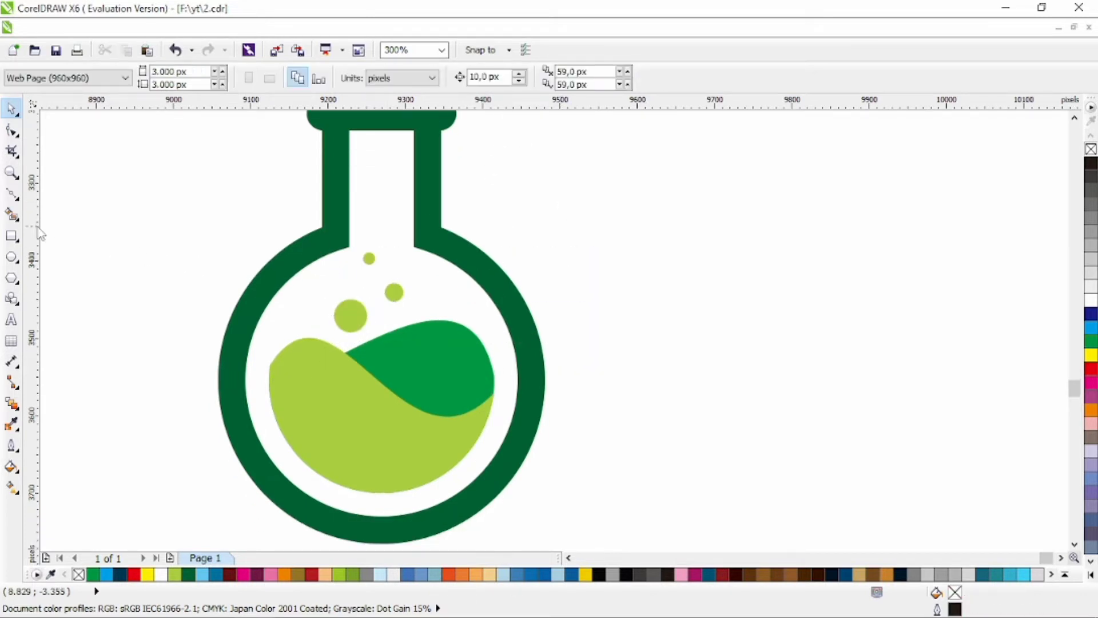
# Step: Add three circles of different sizes inside the light green liquid, combine them, and fill them white without an outline
pyautogui.click(11, 260)
pyautogui.moveTo(364, 436)
pyautogui.mouseDown()
pyautogui.moveTo(394, 466)
pyautogui.moveTo(354, 453)
pyautogui.moveTo(355, 403)
pyautogui.moveTo(335, 397)
pyautogui.mouseUp()
pyautogui.press('space')
pyautogui.hotkey('ctrl', 'l')
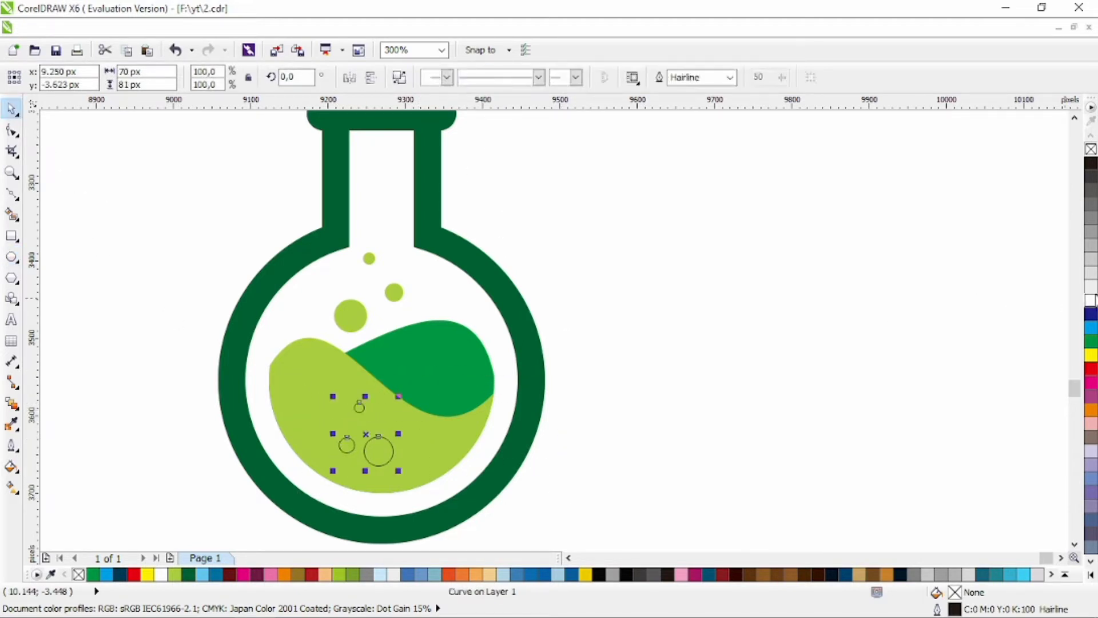
pyautogui.click(1091, 302)
pyautogui.click(773, 280)
pyautogui.scroll(-2, 675, 311)
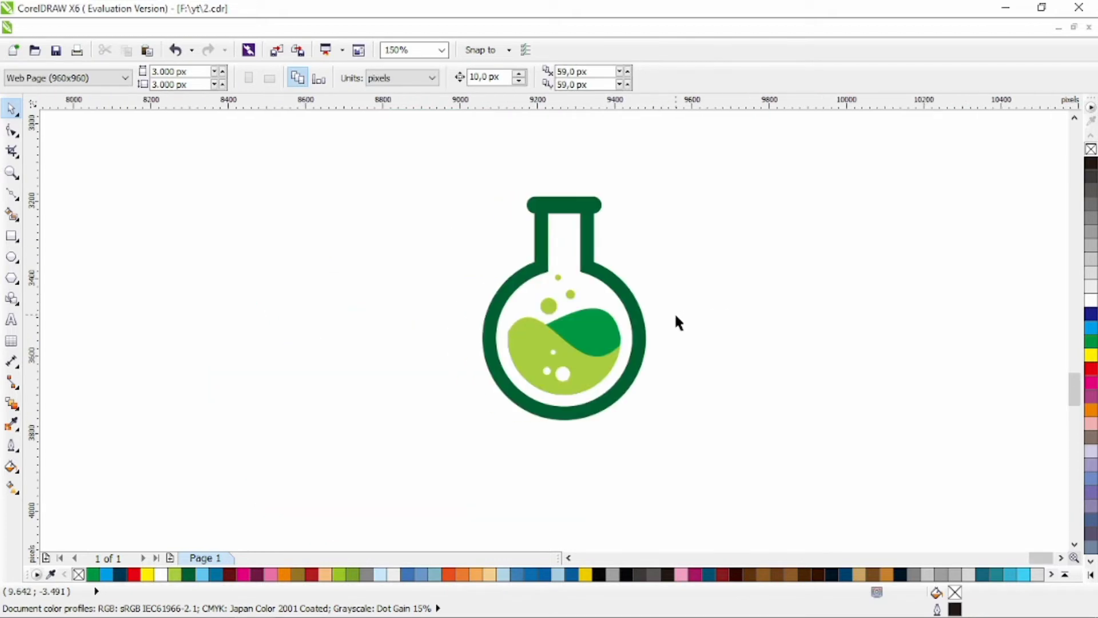
# Step: Draw a stem line rising from the flask rim and bend it into a curve leaning to the right
pyautogui.scroll(1, 689, 300)
pyautogui.click(12, 194)
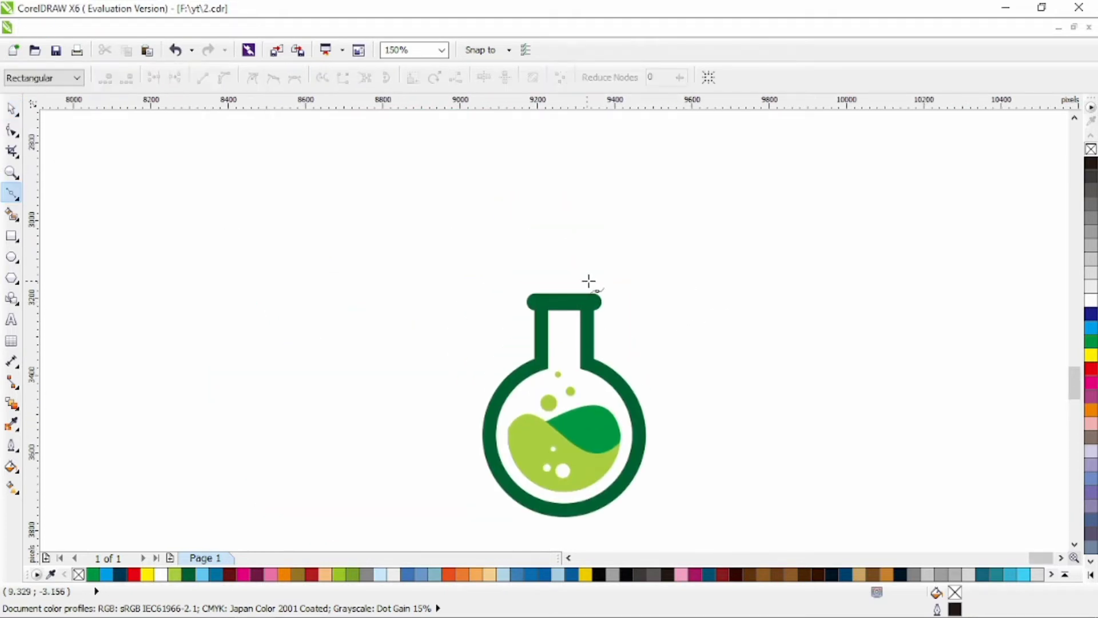
pyautogui.scroll(1, 595, 280)
pyautogui.click(547, 316)
pyautogui.click(579, 219)
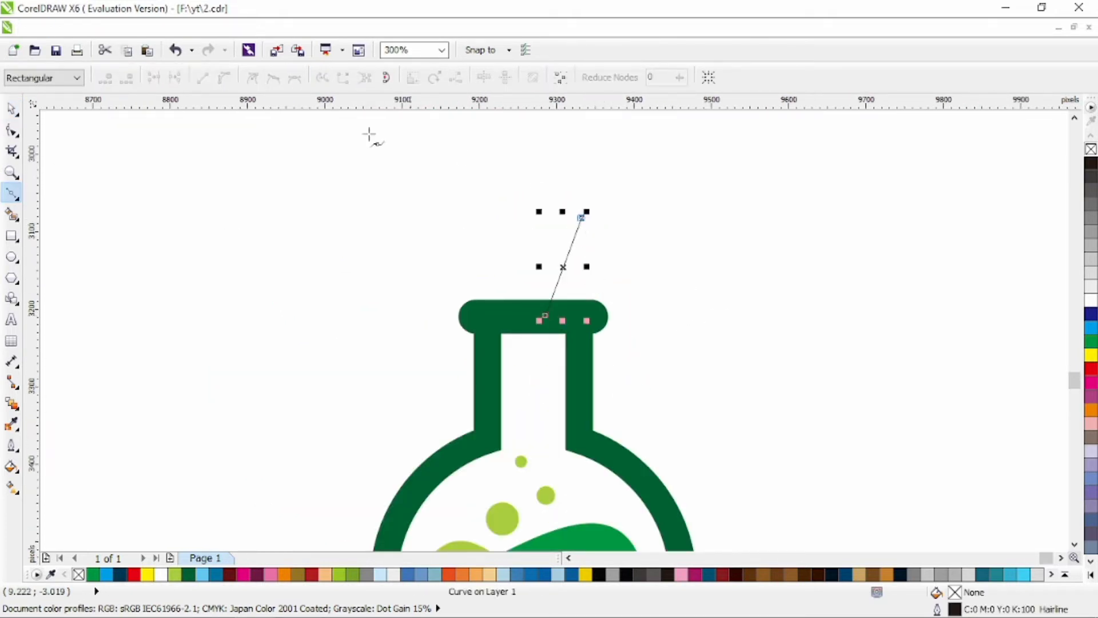
pyautogui.press('F10')
pyautogui.moveTo(563, 267); pyautogui.dragTo(539, 256)
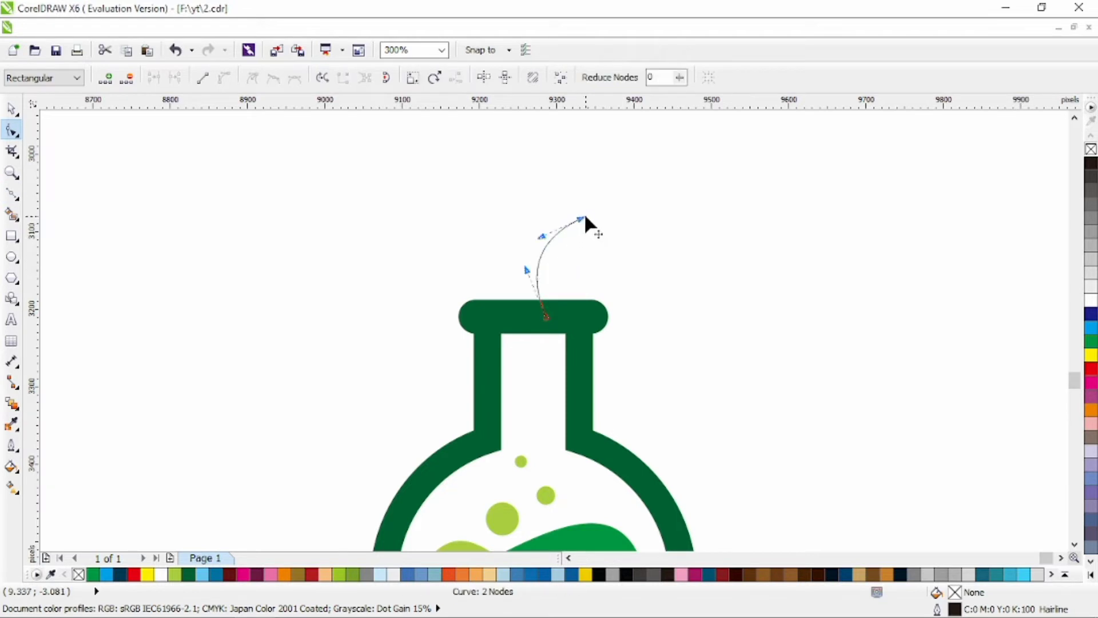
pyautogui.moveTo(580, 219)
pyautogui.mouseDown()
pyautogui.moveTo(611, 228)
pyautogui.moveTo(572, 226)
pyautogui.moveTo(542, 285)
pyautogui.mouseUp()
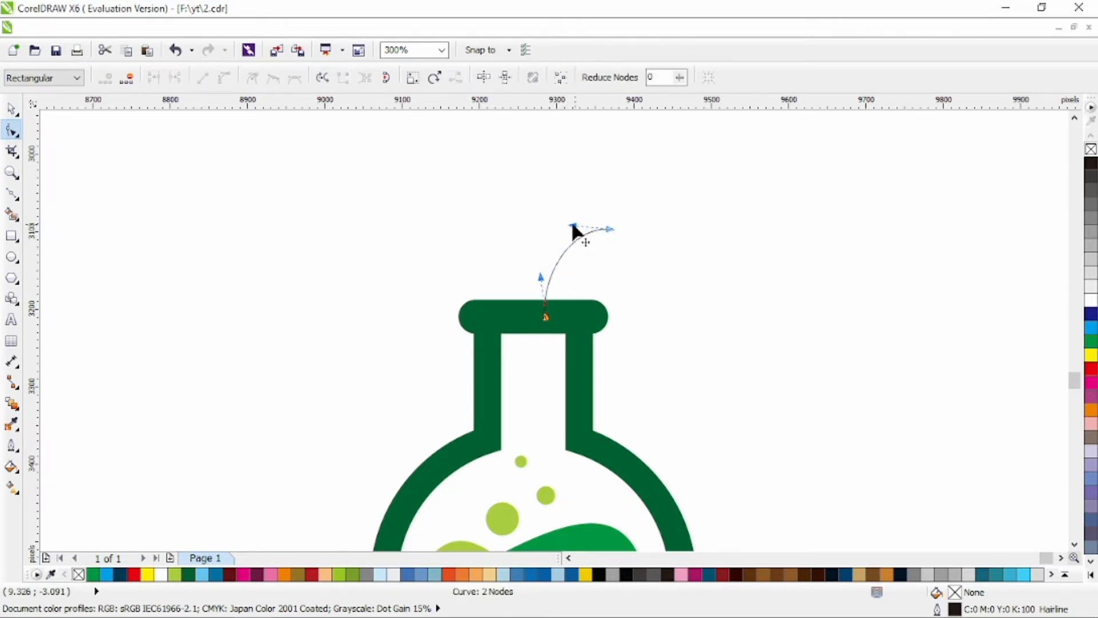
# Step: Draw a closed pointed leaf around the upper part of the stem, starting on the stem and bulging on both sides
pyautogui.press('F5')
pyautogui.click(558, 257)
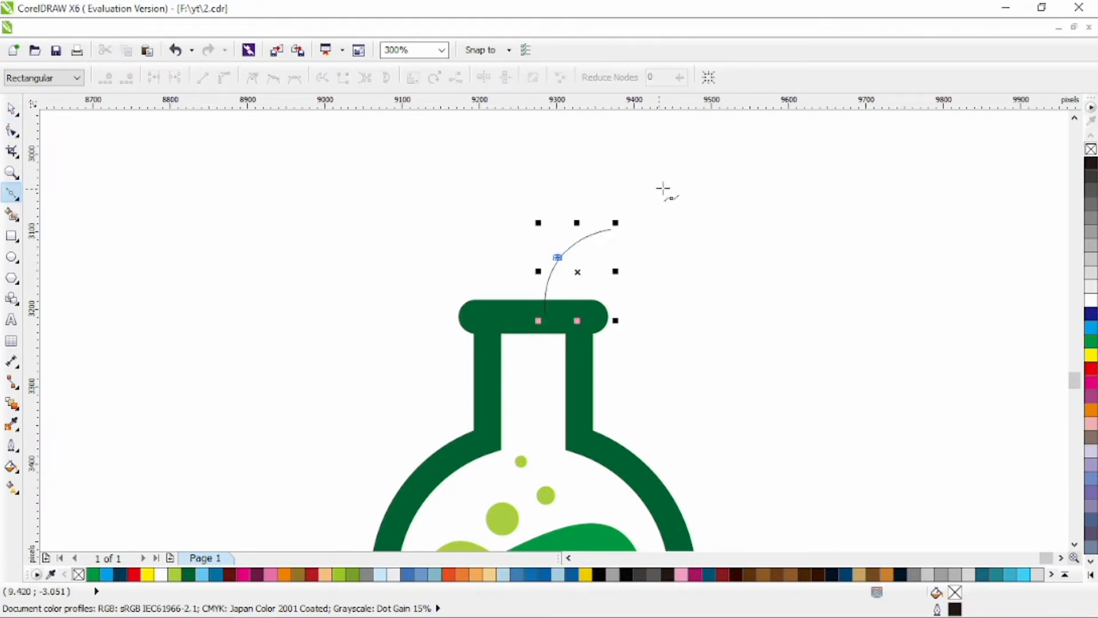
pyautogui.click(683, 161)
pyautogui.press('F10')
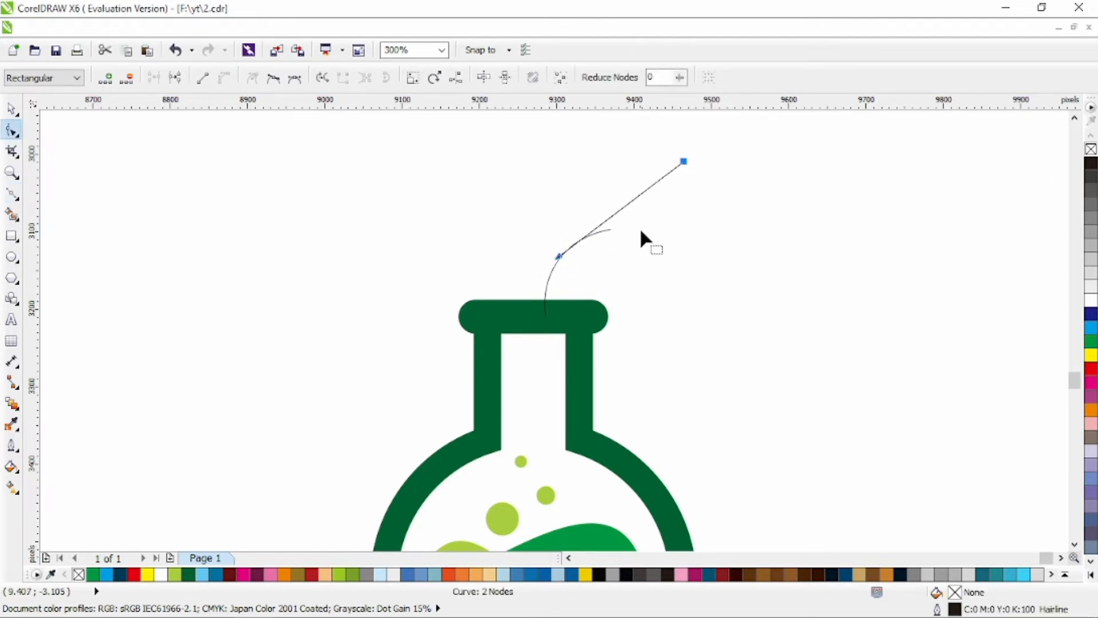
pyautogui.moveTo(622, 207); pyautogui.dragTo(584, 186)
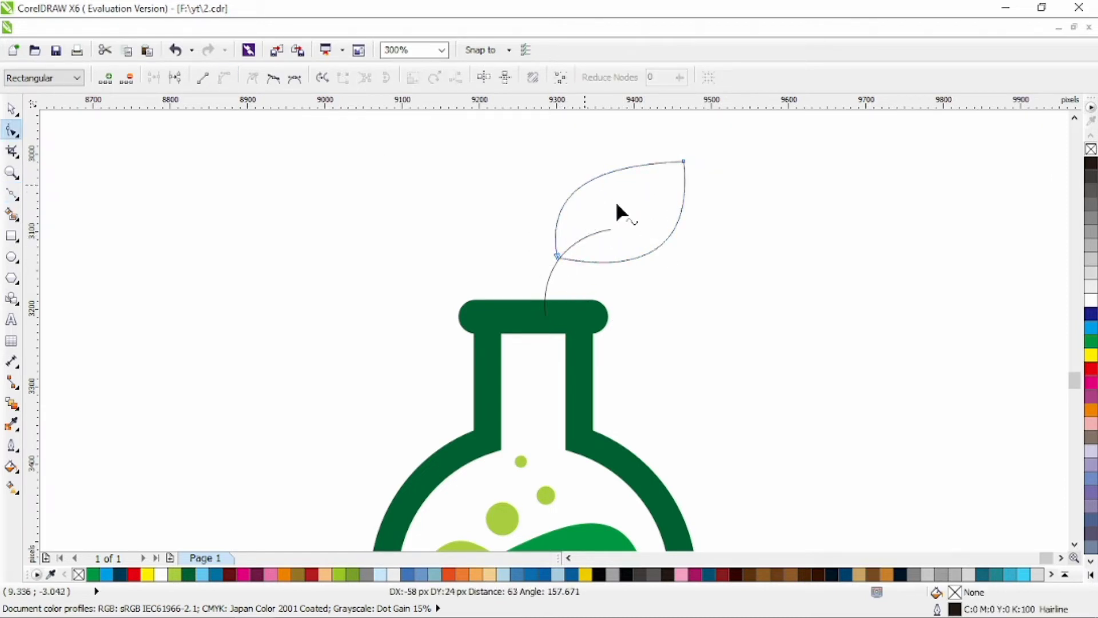
# Step: Combine the leaf and stem curves and set their outline width to 2.0 mm
pyautogui.press('space')
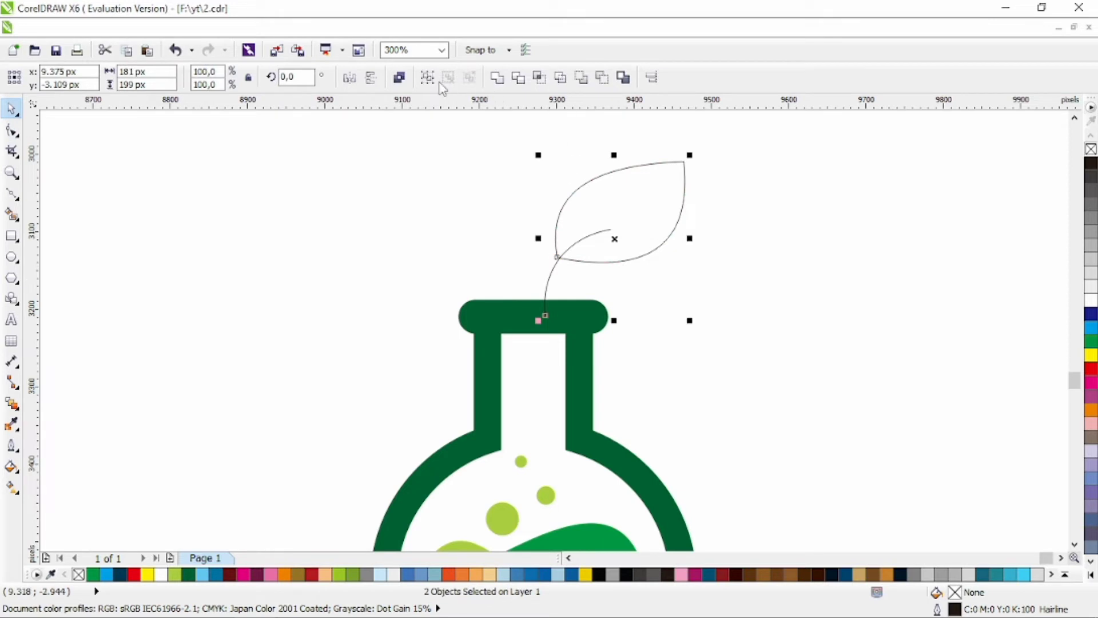
pyautogui.click(399, 78)
pyautogui.click(730, 77)
pyautogui.click(709, 176)
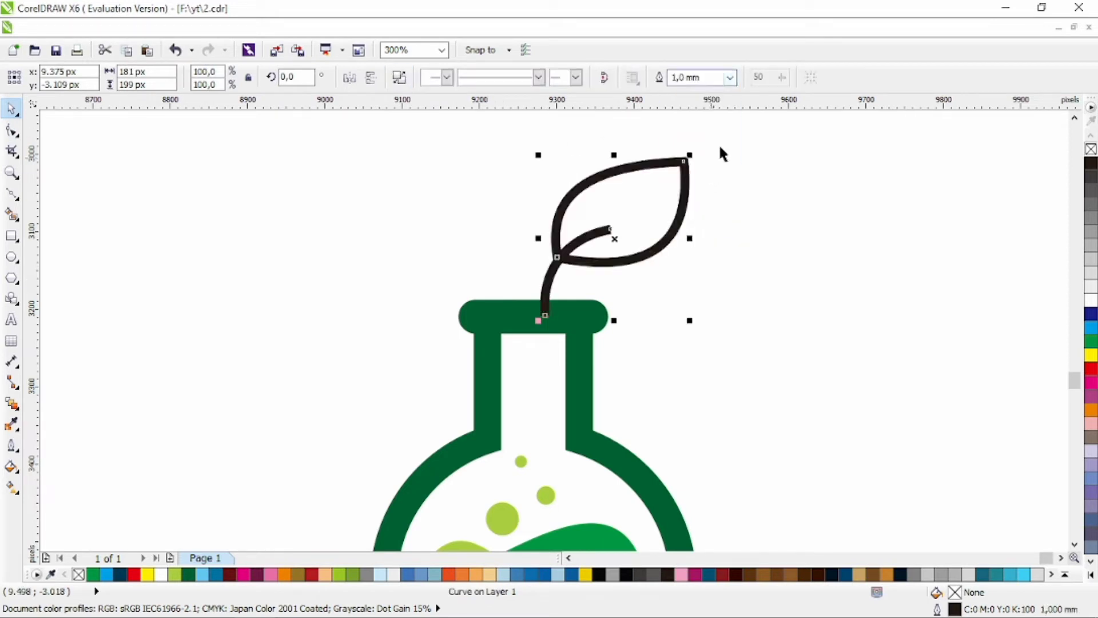
pyautogui.click(730, 77)
pyautogui.click(709, 216)
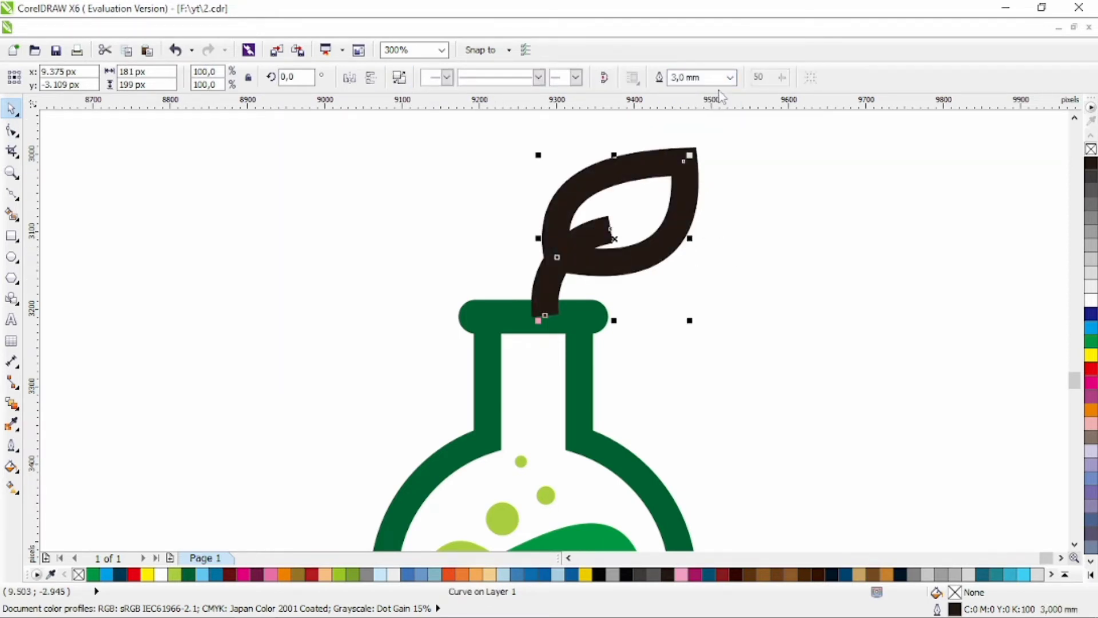
pyautogui.click(729, 77)
pyautogui.click(680, 188)
pyautogui.click(676, 249)
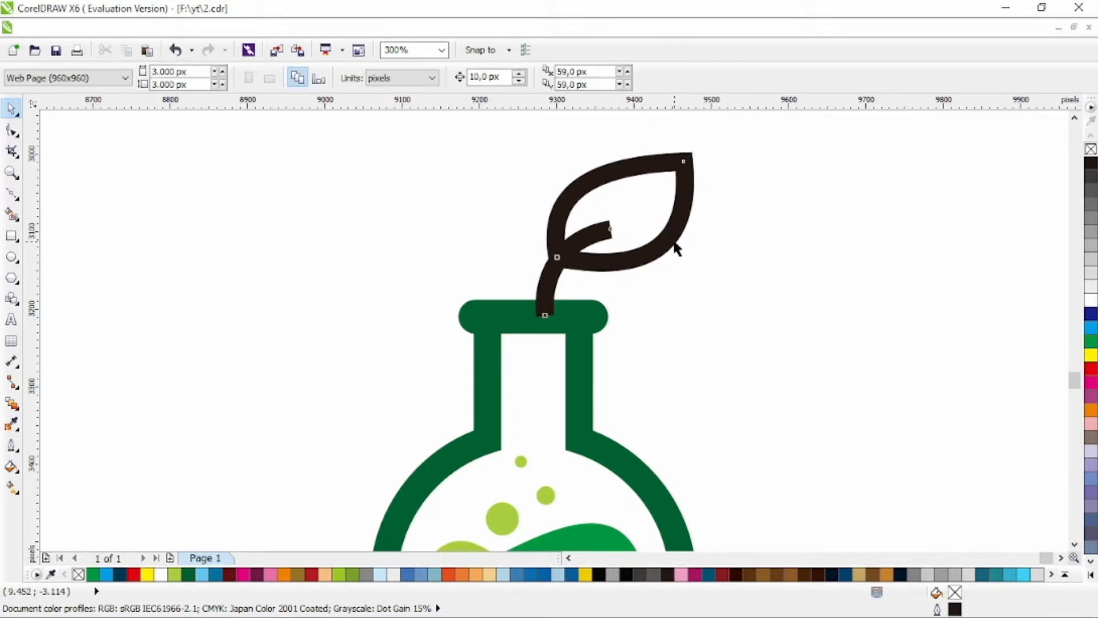
# Step: Place a mirrored copy of the leaf on the left, rotated and enlarged to 132.8%, with its stem on the flask rim
pyautogui.click(676, 249)
pyautogui.moveTo(678, 228); pyautogui.dragTo(416, 174)
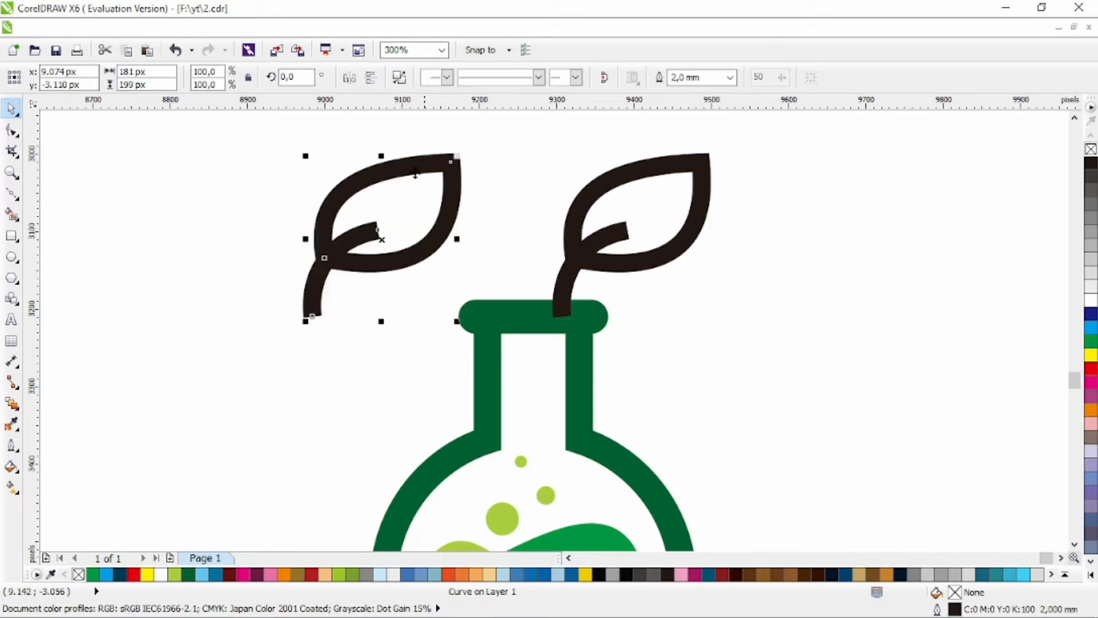
pyautogui.click(350, 79)
pyautogui.moveTo(442, 233); pyautogui.dragTo(500, 212)
pyautogui.click(500, 212)
pyautogui.moveTo(516, 300); pyautogui.dragTo(565, 373)
pyautogui.click(491, 260)
pyautogui.moveTo(527, 283); pyautogui.dragTo(522, 252)
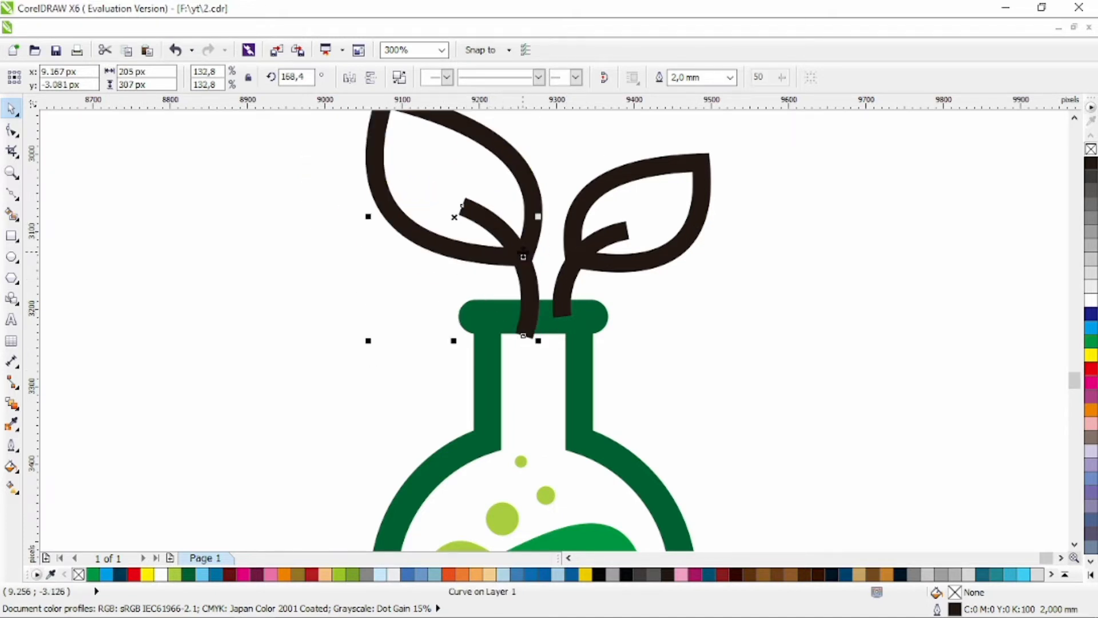
# Step: Adjust the lower end of the larger leaf's stem so it ends within the flask rim
pyautogui.press('F10')
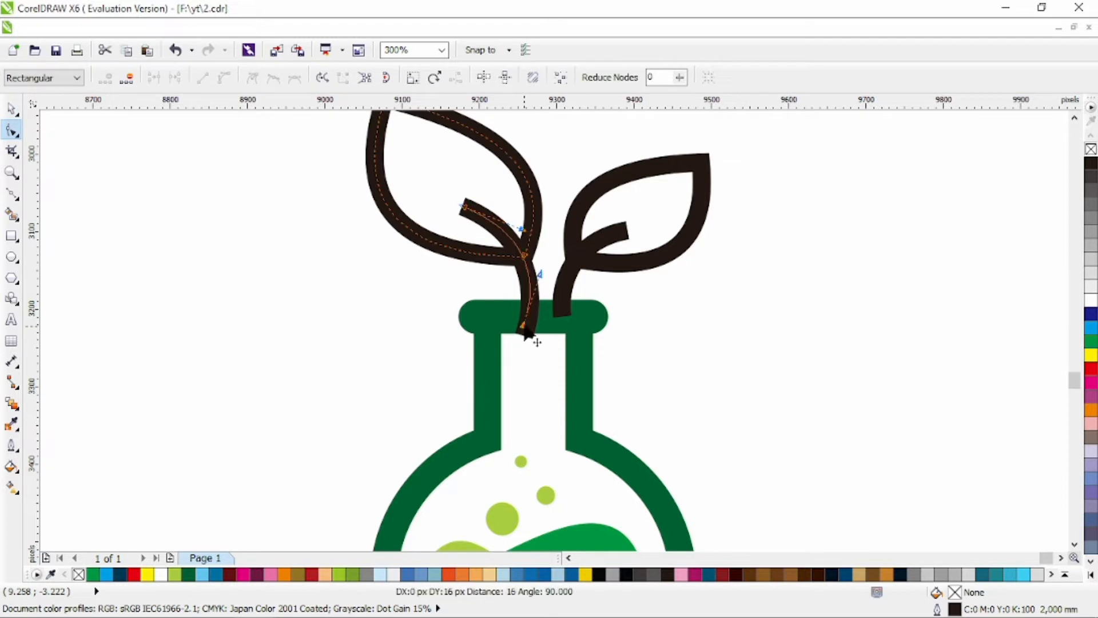
pyautogui.moveTo(540, 273); pyautogui.dragTo(536, 275)
pyautogui.moveTo(523, 324); pyautogui.dragTo(523, 323)
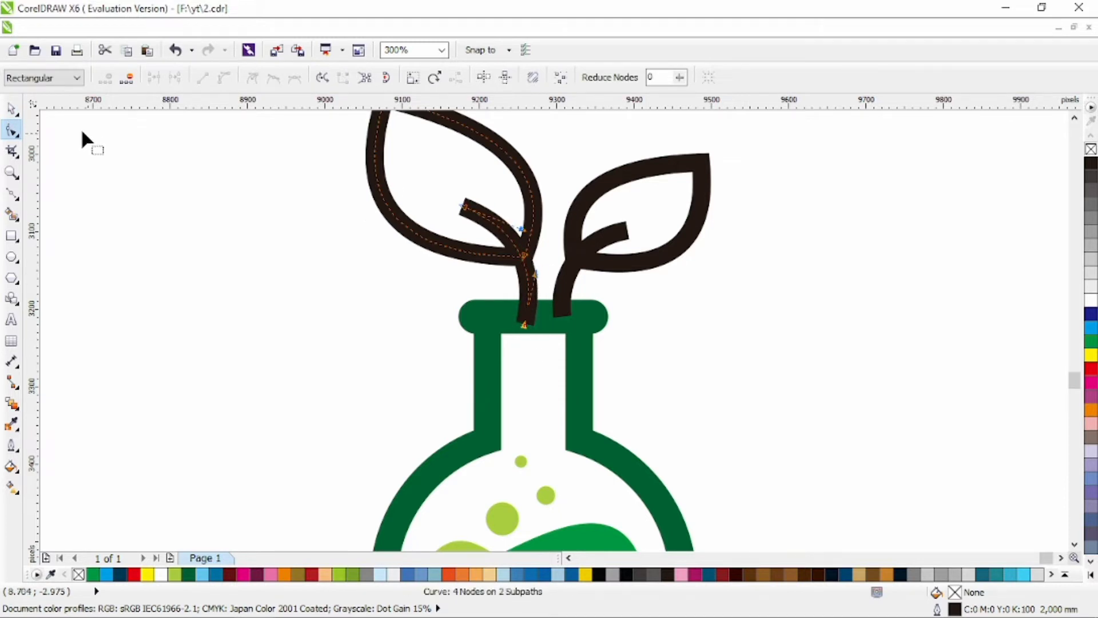
pyautogui.click(12, 108)
pyautogui.click(228, 217)
pyautogui.scroll(-2, 479, 314)
pyautogui.scroll(2, 481, 283)
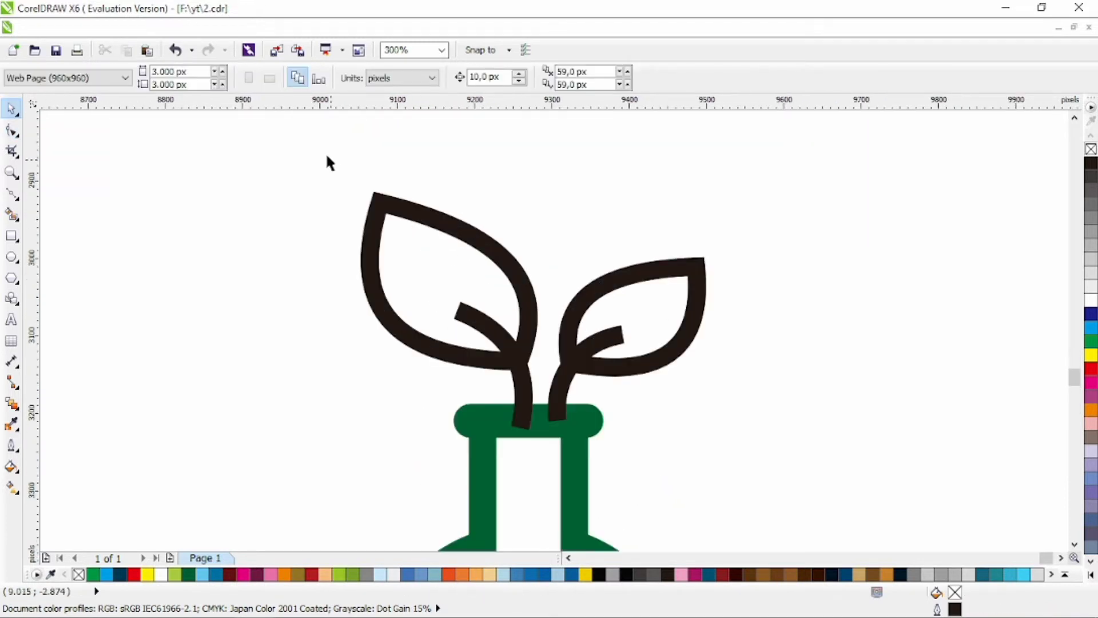
# Step: Scale both leaves down together to about 391 by 268 px, keeping their stems on the flask rim
pyautogui.moveTo(326, 156); pyautogui.dragTo(787, 436)
pyautogui.hotkey('ctrl', 'a')
pyautogui.click(698, 199)
pyautogui.moveTo(784, 134); pyautogui.dragTo(284, 461)
pyautogui.scroll(-2, 706, 365)
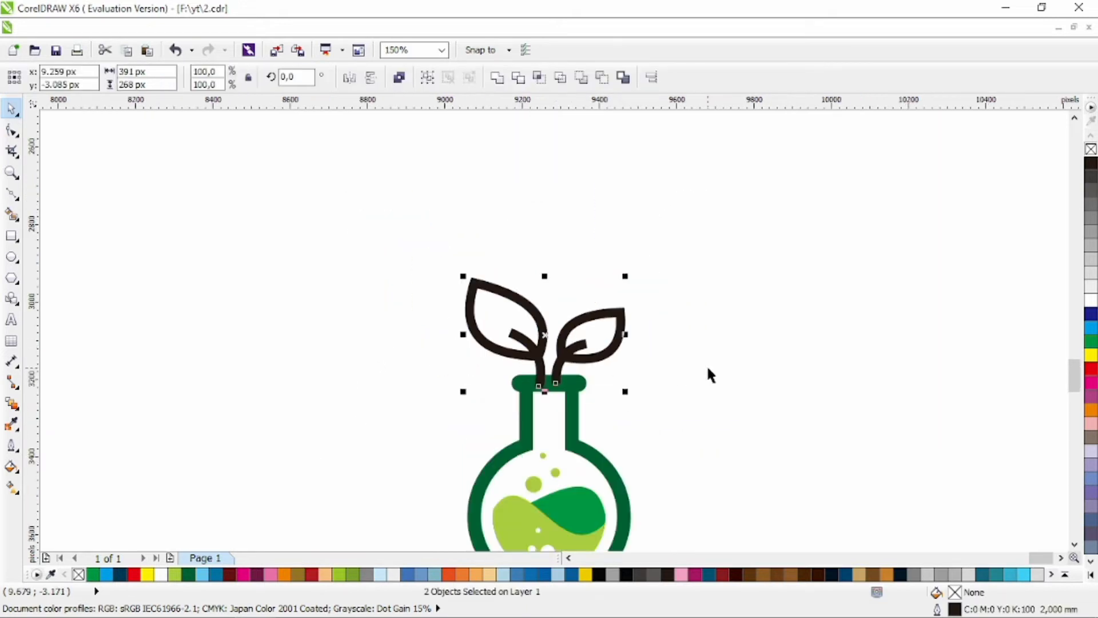
# Step: Convert the outlines of both leaves into editable filled shapes
pyautogui.click(690, 365)
pyautogui.scroll(2, 605, 271)
pyautogui.click(601, 267)
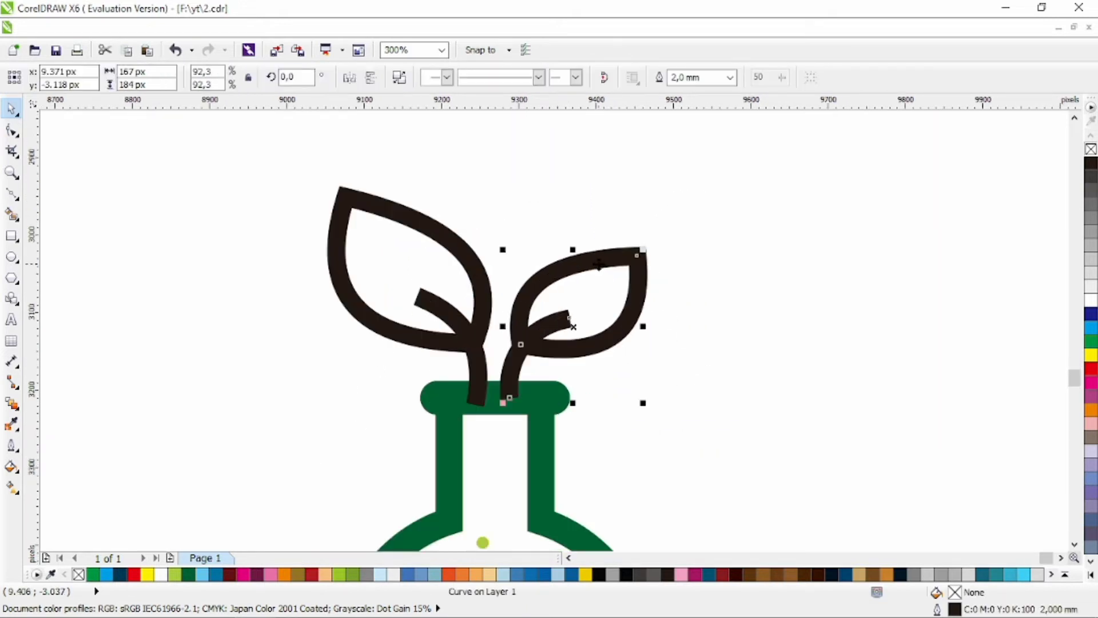
pyautogui.click(417, 299)
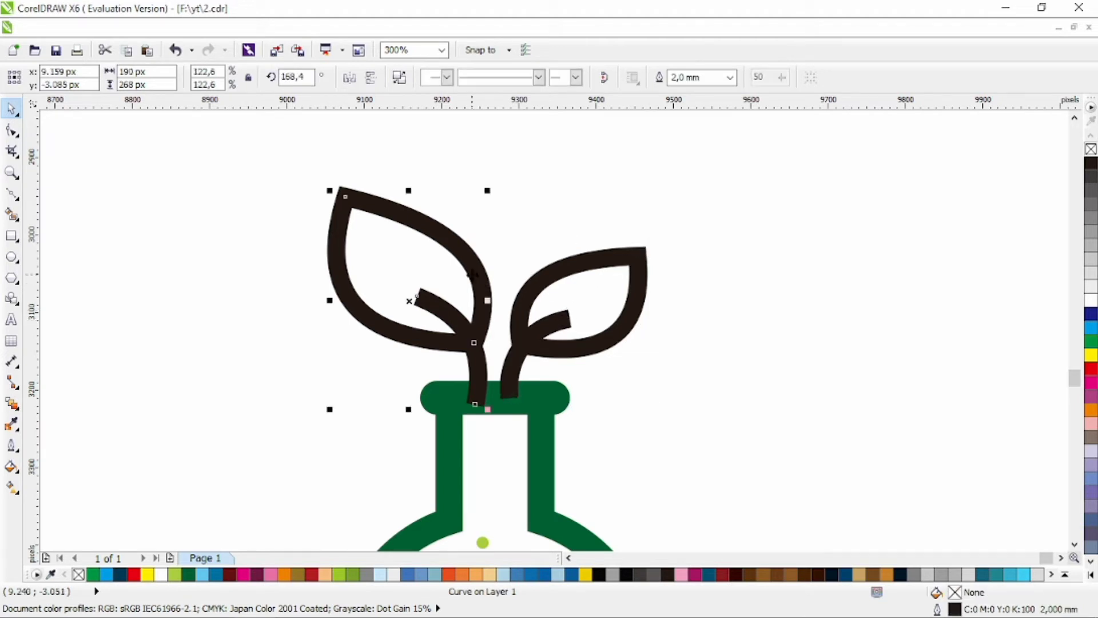
pyautogui.press('F10')
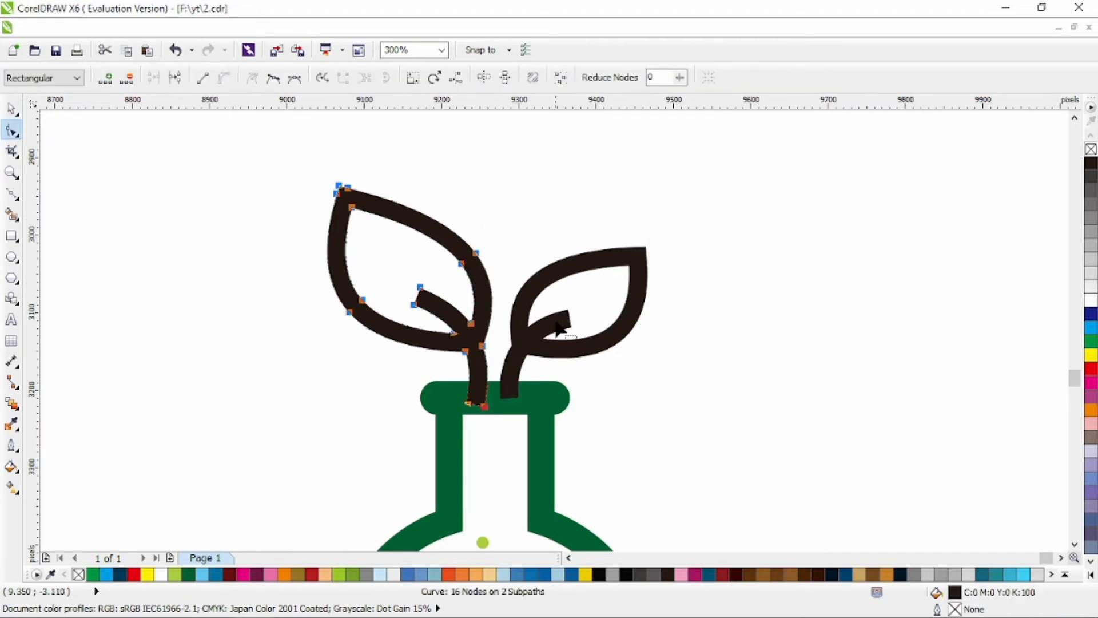
pyautogui.click(559, 327)
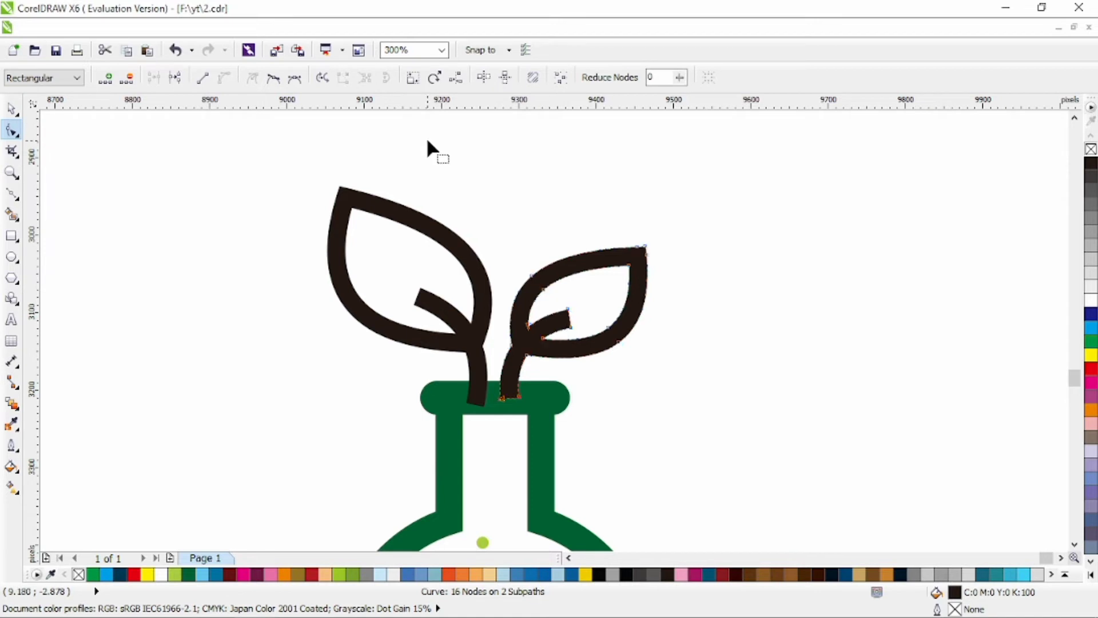
# Step: Round the blunt vein tip inside the smaller leaf by adding nodes beside its corners and deleting the corner nodes
pyautogui.scroll(2, 538, 318)
pyautogui.moveTo(493, 255); pyautogui.dragTo(538, 288)
pyautogui.click(517, 256)
pyautogui.doubleClick(527, 296)
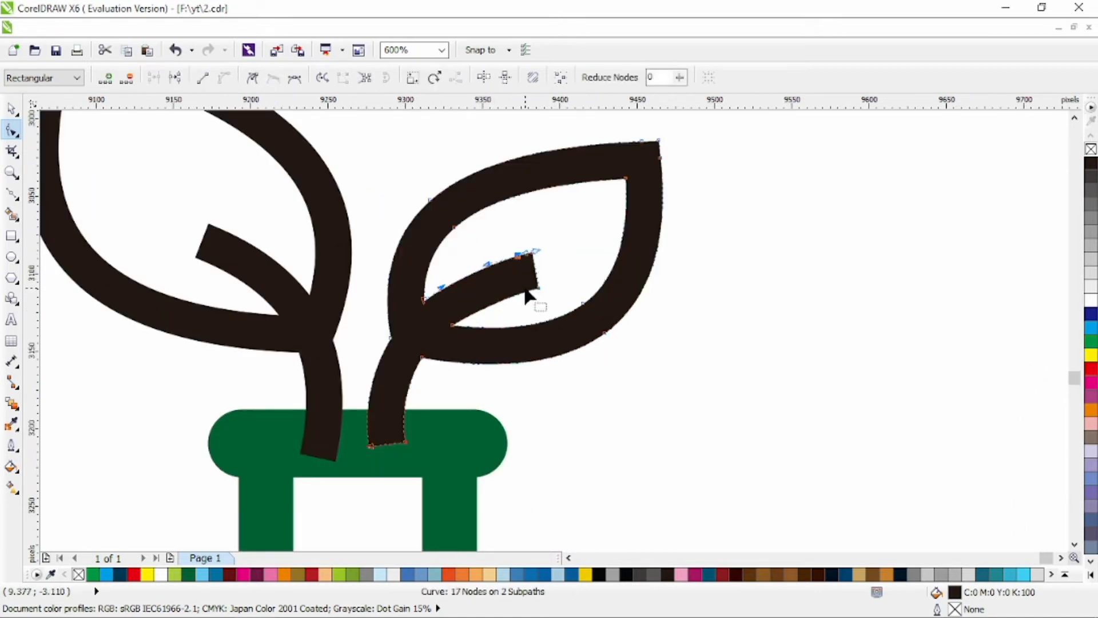
pyautogui.doubleClick(524, 291)
pyautogui.moveTo(530, 238); pyautogui.dragTo(544, 290)
pyautogui.press('Delete')
pyautogui.press('Delete')
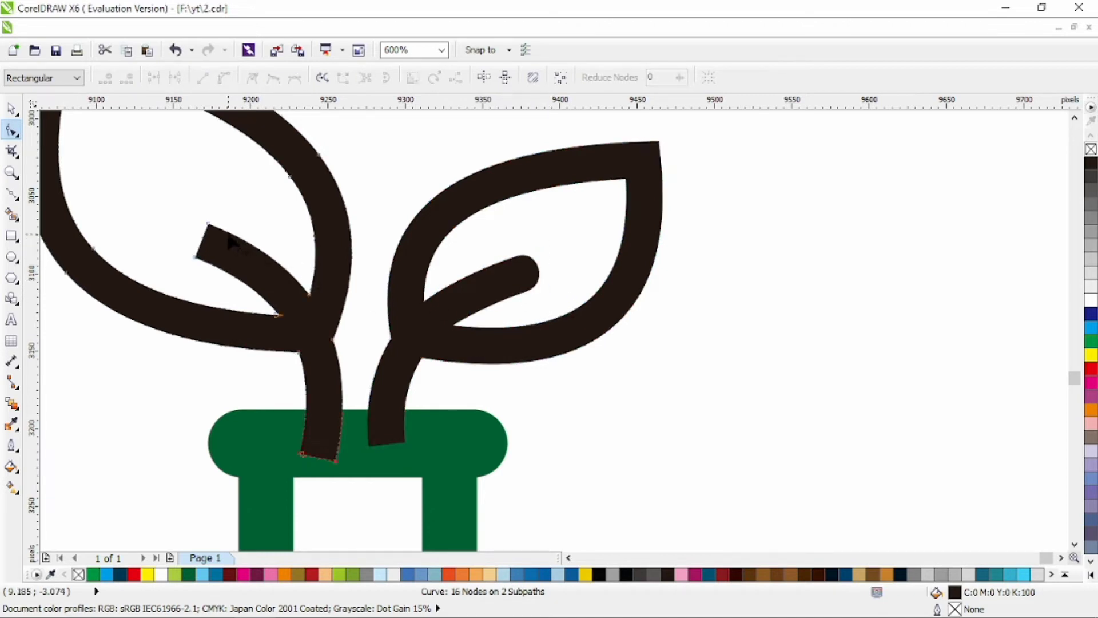
# Step: Round the vein tip inside the larger leaf the same way and smooth the curve along the vein's lower edge
pyautogui.doubleClick(228, 233)
pyautogui.doubleClick(211, 264)
pyautogui.moveTo(183, 250); pyautogui.dragTo(210, 274)
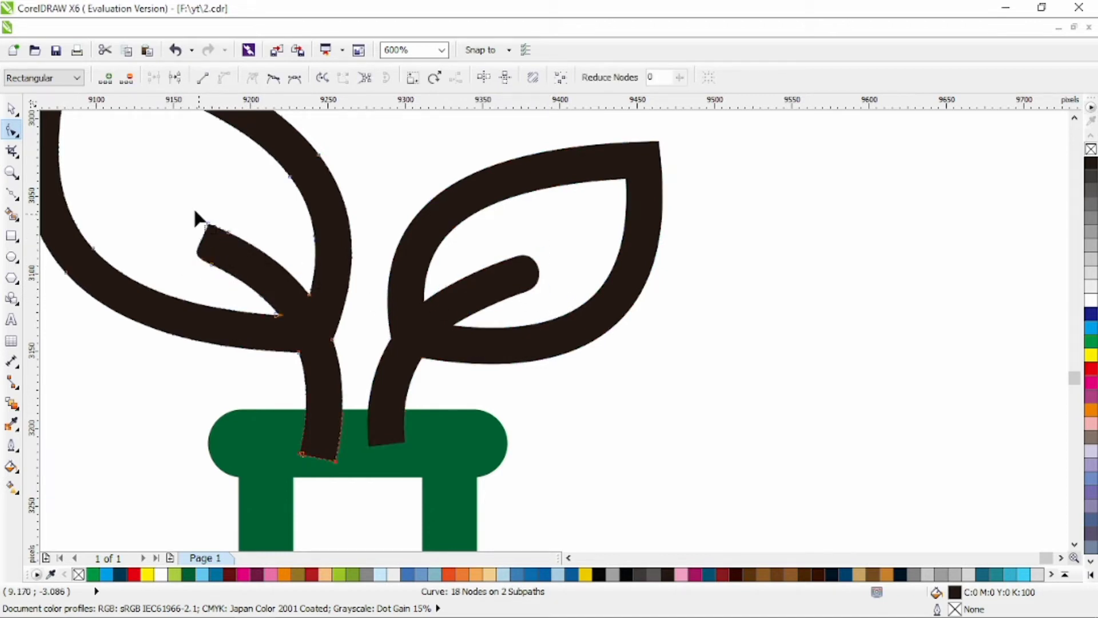
pyautogui.press('Delete')
pyautogui.moveTo(195, 212); pyautogui.dragTo(230, 252)
pyautogui.scroll(-1, 221, 206)
pyautogui.scroll(1, 223, 201)
pyautogui.click(188, 236)
pyautogui.moveTo(263, 306); pyautogui.dragTo(269, 303)
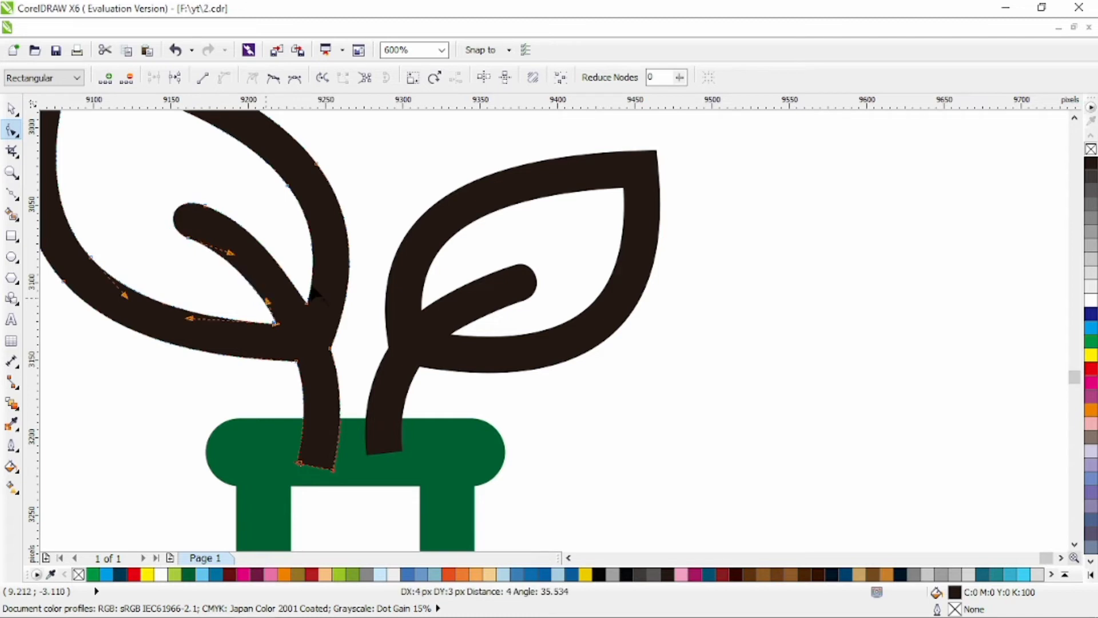
pyautogui.scroll(-1, 312, 286)
pyautogui.click(11, 108)
pyautogui.click(103, 160)
pyautogui.hscroll(-1, 590, 297)
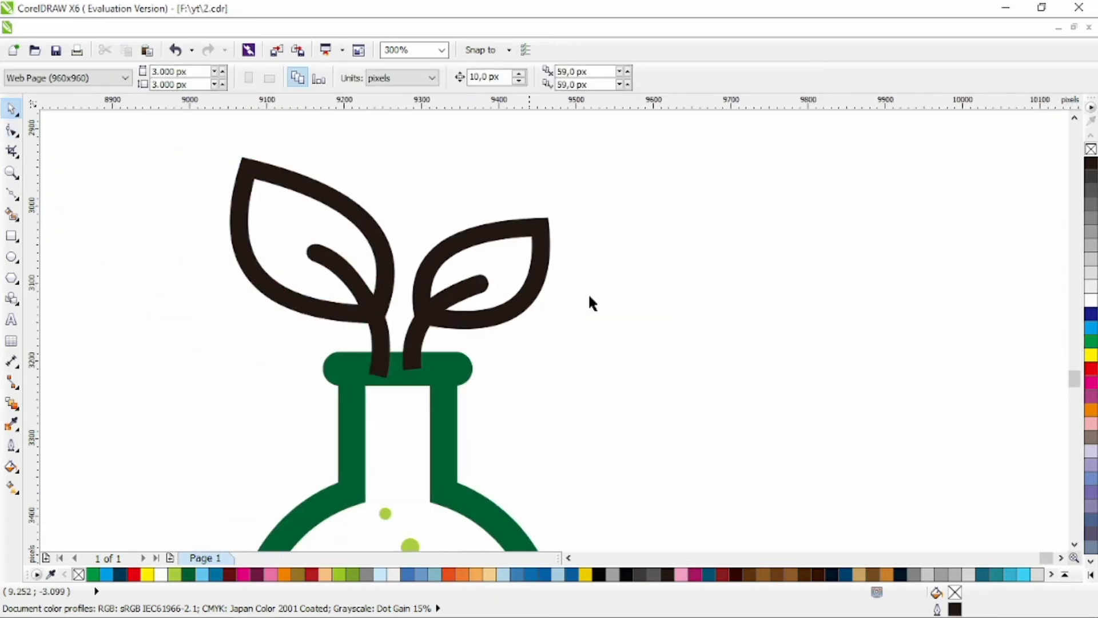
# Step: Draw a curved fill shape inside the smaller leaf and place a copy of it over the larger leaf
pyautogui.press('F5')
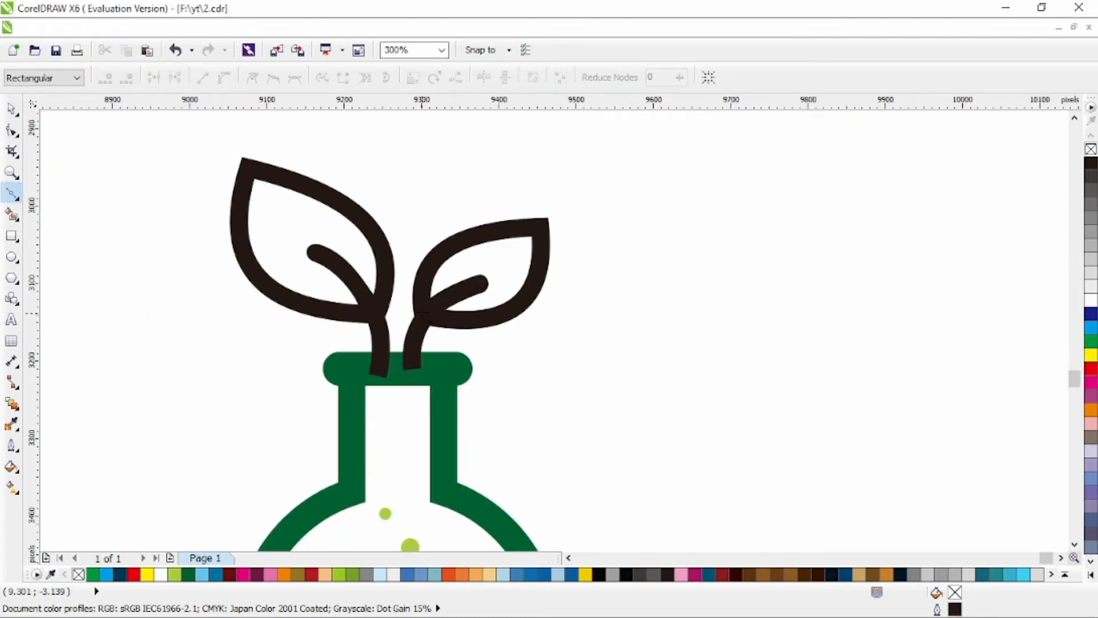
pyautogui.click(538, 237)
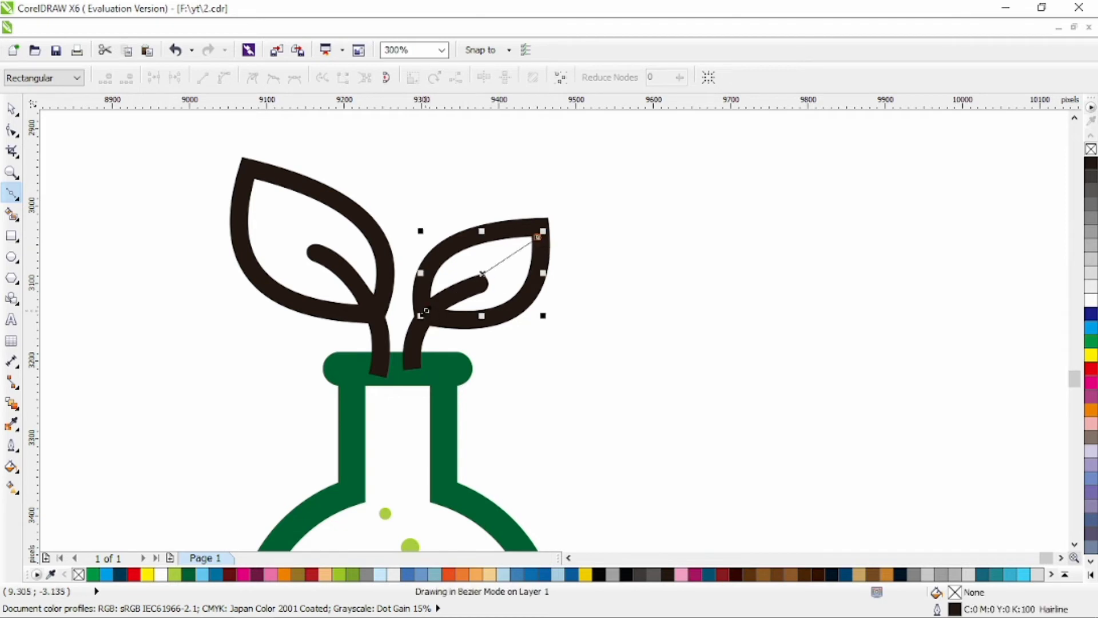
pyautogui.press('F10')
pyautogui.moveTo(485, 272); pyautogui.dragTo(309, 245)
pyautogui.click(12, 109)
pyautogui.rightClick(309, 244)
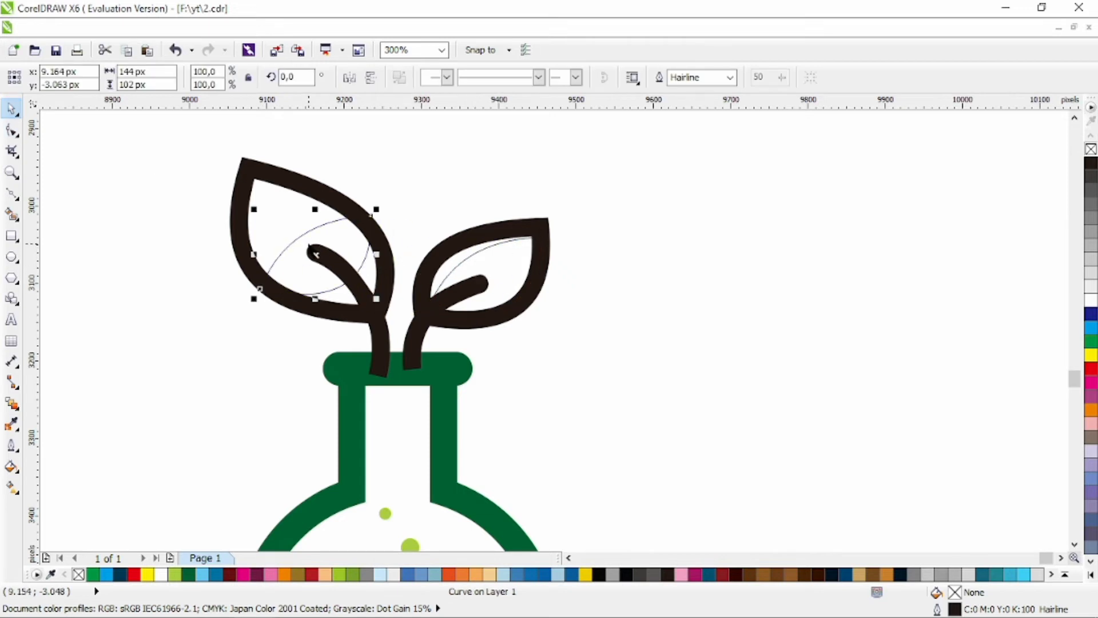
# Step: Mirror the copied fill shape horizontally and adjust its nodes and curve handles so it fits inside the larger leaf
pyautogui.click(349, 77)
pyautogui.click(11, 130)
pyautogui.moveTo(260, 216); pyautogui.dragTo(246, 186)
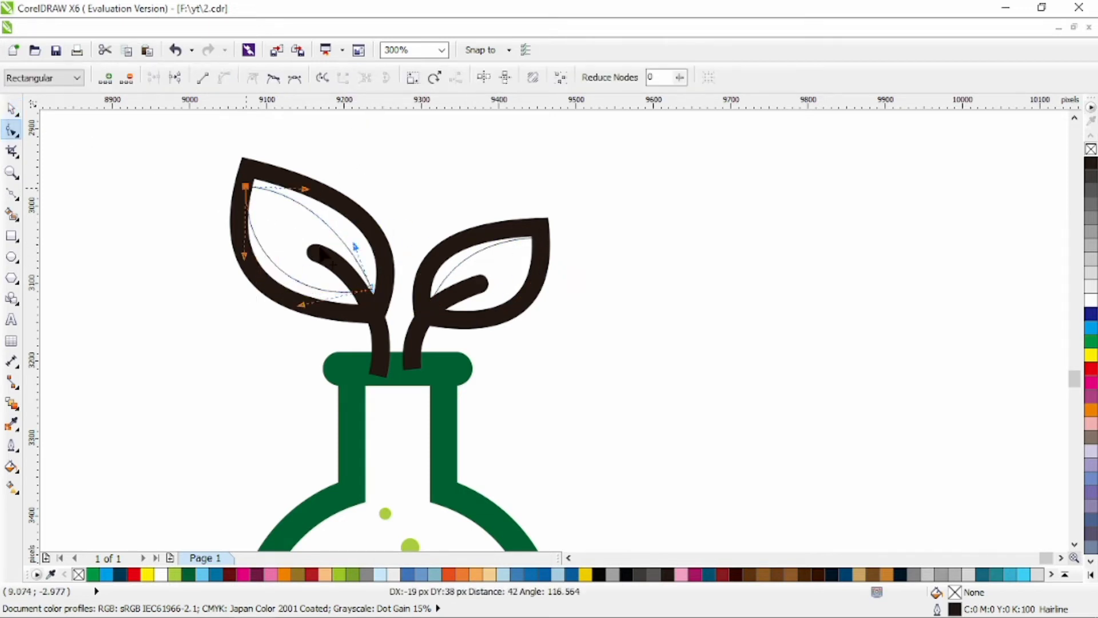
pyautogui.moveTo(354, 247); pyautogui.dragTo(386, 243)
pyautogui.moveTo(374, 288); pyautogui.dragTo(378, 298)
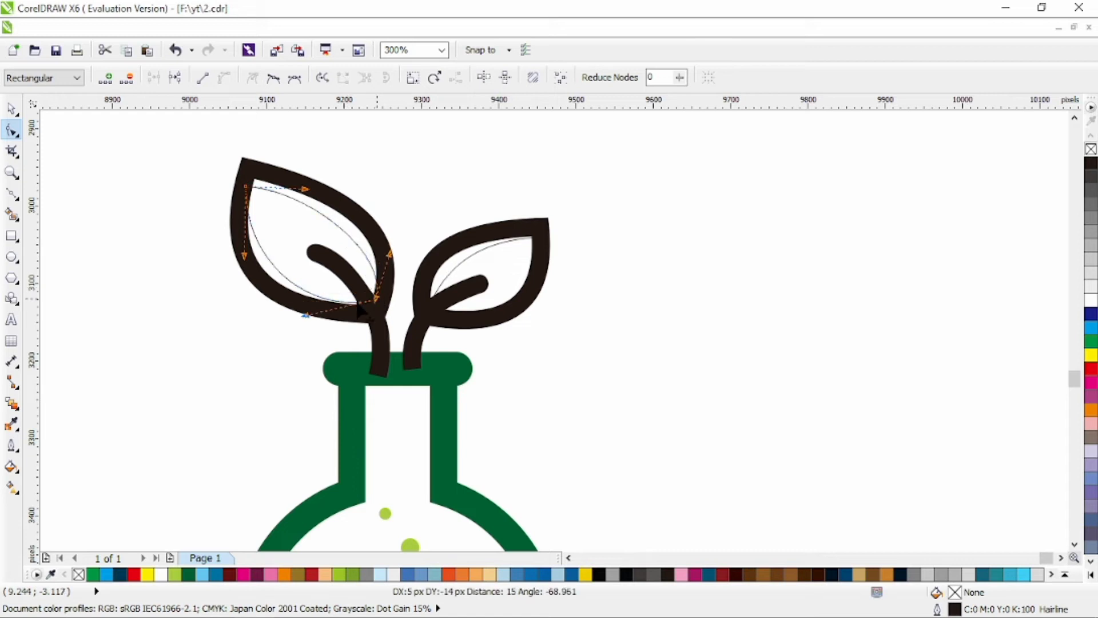
pyautogui.moveTo(298, 315); pyautogui.dragTo(268, 319)
pyautogui.moveTo(243, 255); pyautogui.dragTo(232, 271)
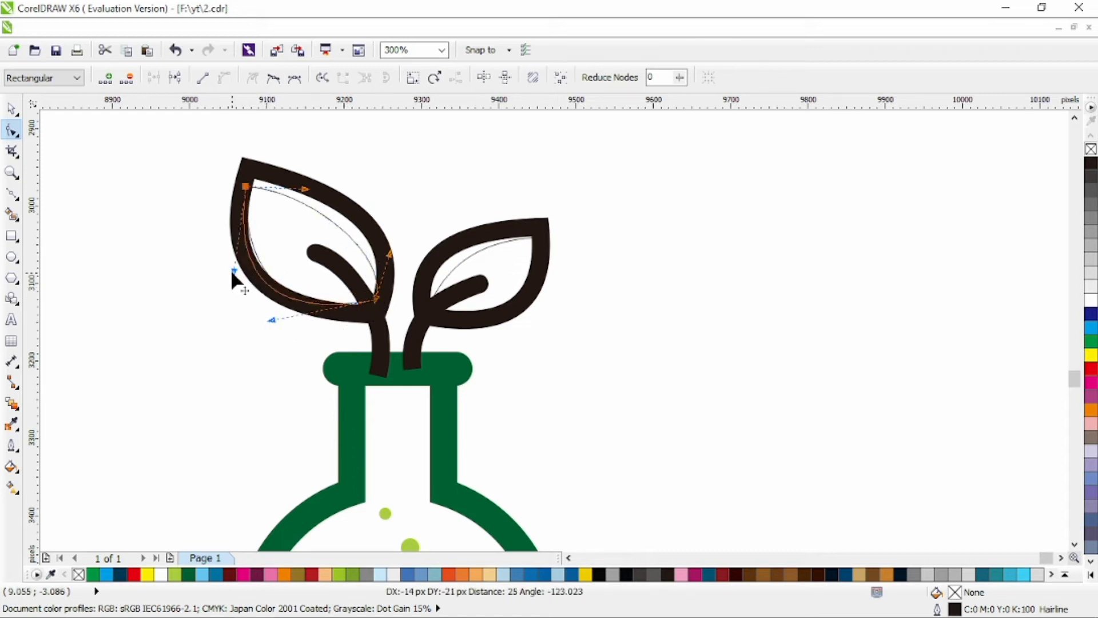
# Step: Combine the fill shapes of both leaves and give them a lime green fill (C39 M0 Y86 K0)
pyautogui.click(11, 109)
pyautogui.keyDown('shift'); pyautogui.click(501, 241); pyautogui.keyUp('shift')
pyautogui.hotkey('ctrl', 'l')
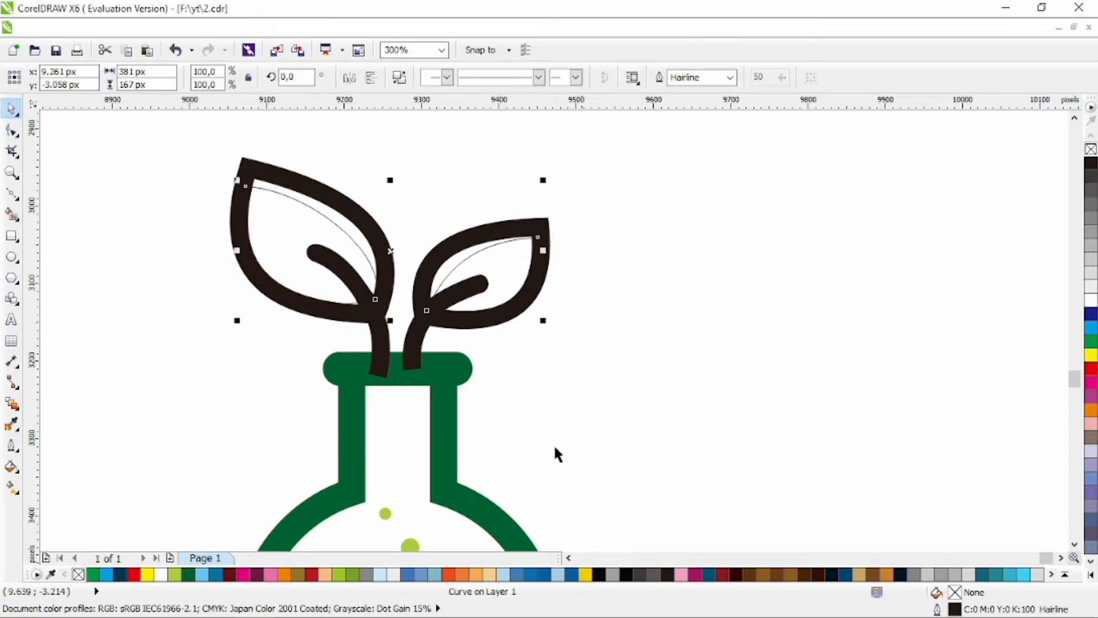
pyautogui.click(178, 574)
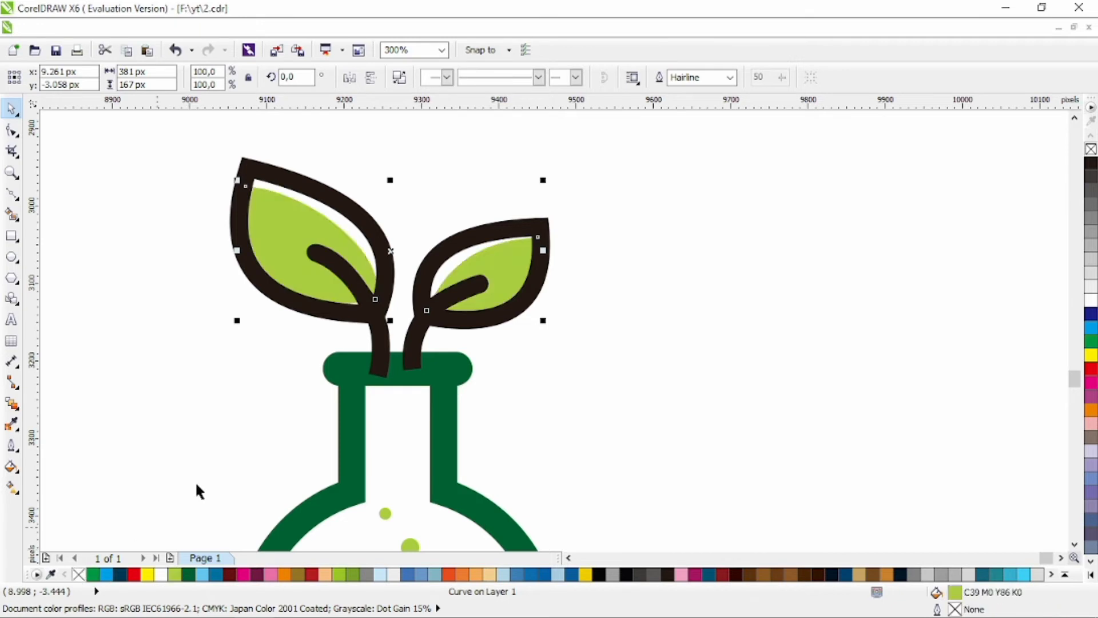
# Step: Weld the outlines of both leaves with the dark green flask outline into one dark green shape
pyautogui.click(384, 356)
pyautogui.keyDown('shift'); pyautogui.click(421, 359); pyautogui.keyUp('shift')
pyautogui.keyDown('shift'); pyautogui.click(455, 377); pyautogui.keyUp('shift')
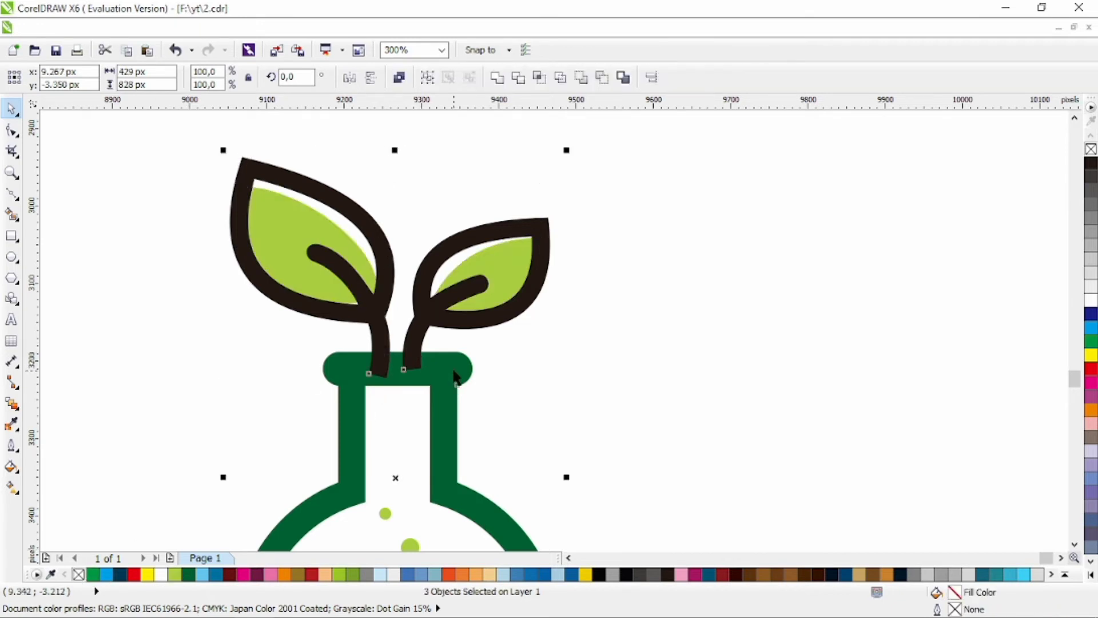
pyautogui.click(499, 79)
pyautogui.click(539, 297)
pyautogui.scroll(-2, 538, 294)
pyautogui.scroll(1, 522, 342)
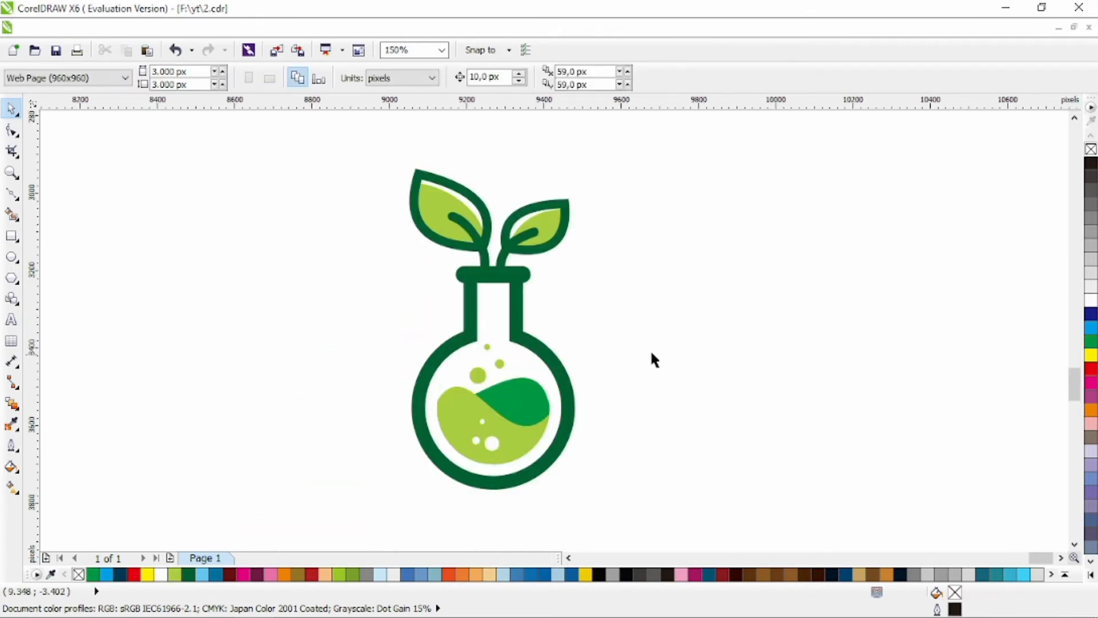
# Step: Give the front liquid wave and upper bubbles a vertical linear gradient from green at the base to lime green above
pyautogui.click(513, 439)
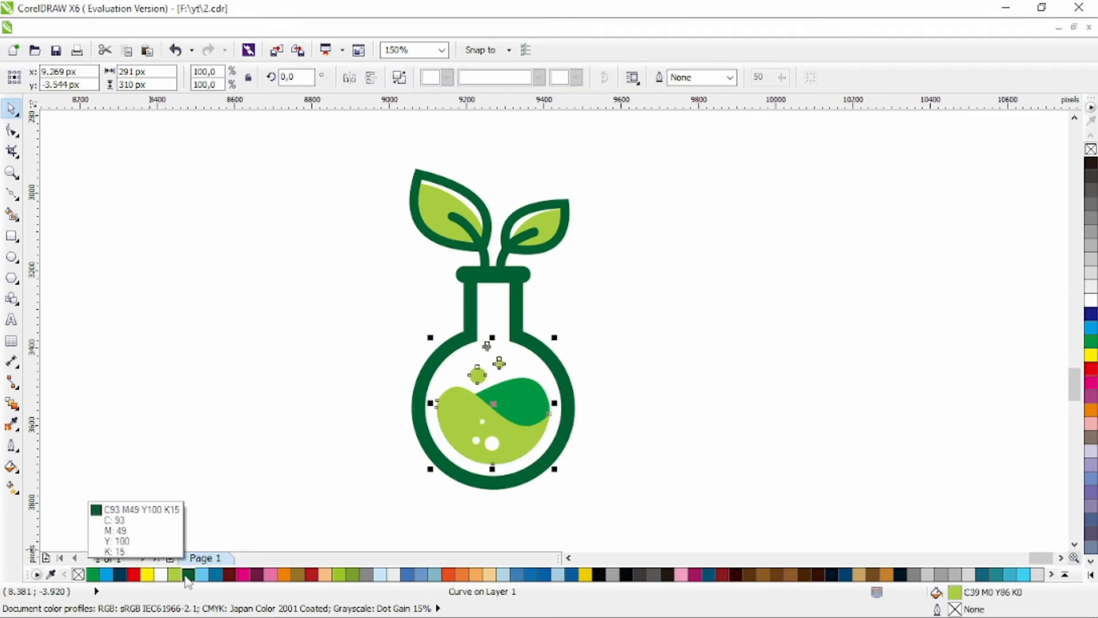
pyautogui.click(92, 573)
pyautogui.click(11, 486)
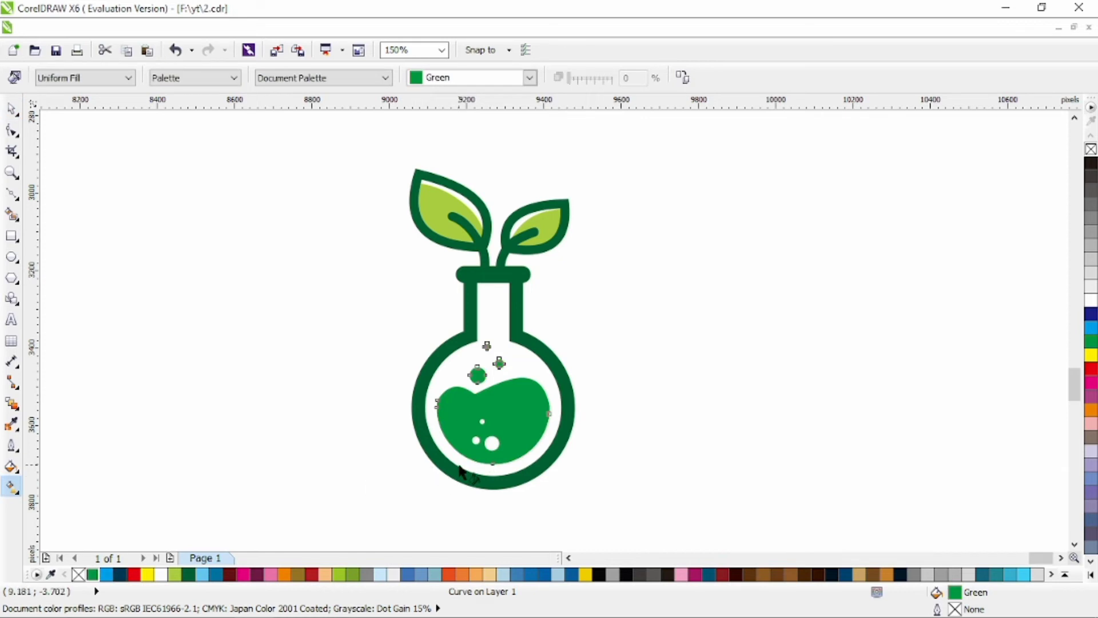
pyautogui.moveTo(460, 467); pyautogui.dragTo(463, 367)
pyautogui.click(174, 573)
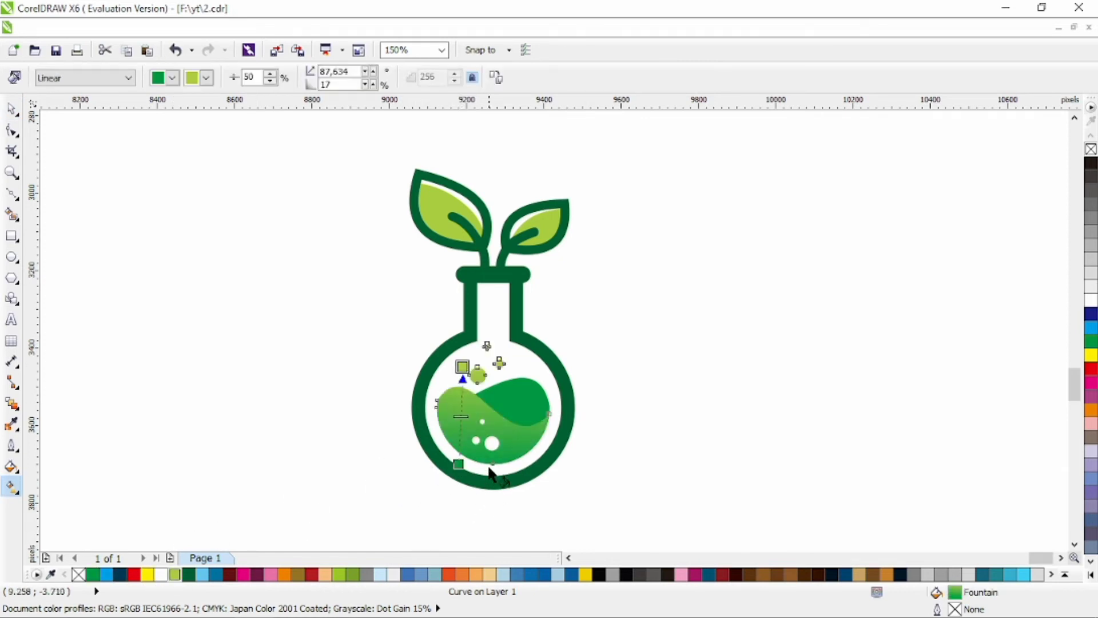
# Step: Give the rear liquid wave a vertical linear gradient from dark green (C93 M49 Y100 K15) at the base to green above
pyautogui.click(521, 392)
pyautogui.click(188, 574)
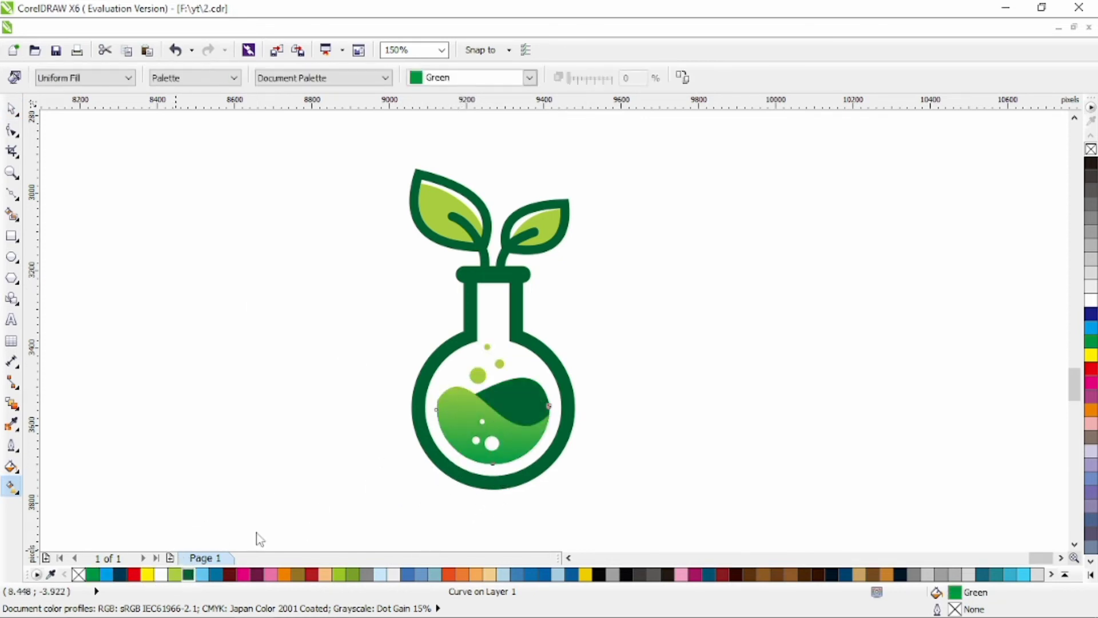
pyautogui.moveTo(520, 410); pyautogui.dragTo(523, 378)
pyautogui.click(92, 573)
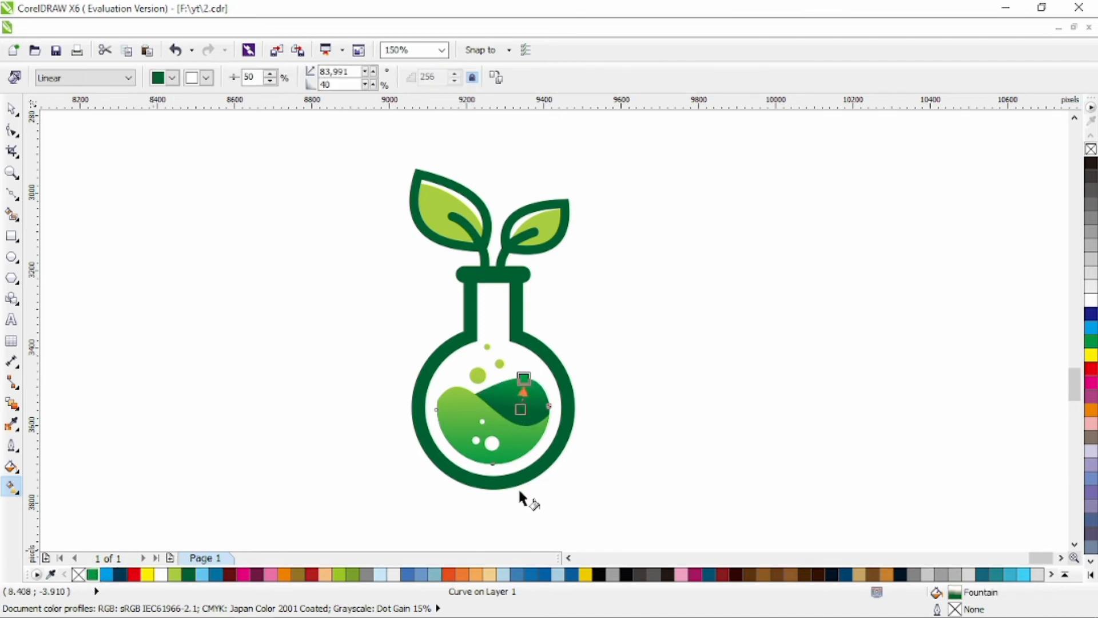
pyautogui.moveTo(530, 428); pyautogui.dragTo(530, 396)
pyautogui.click(12, 109)
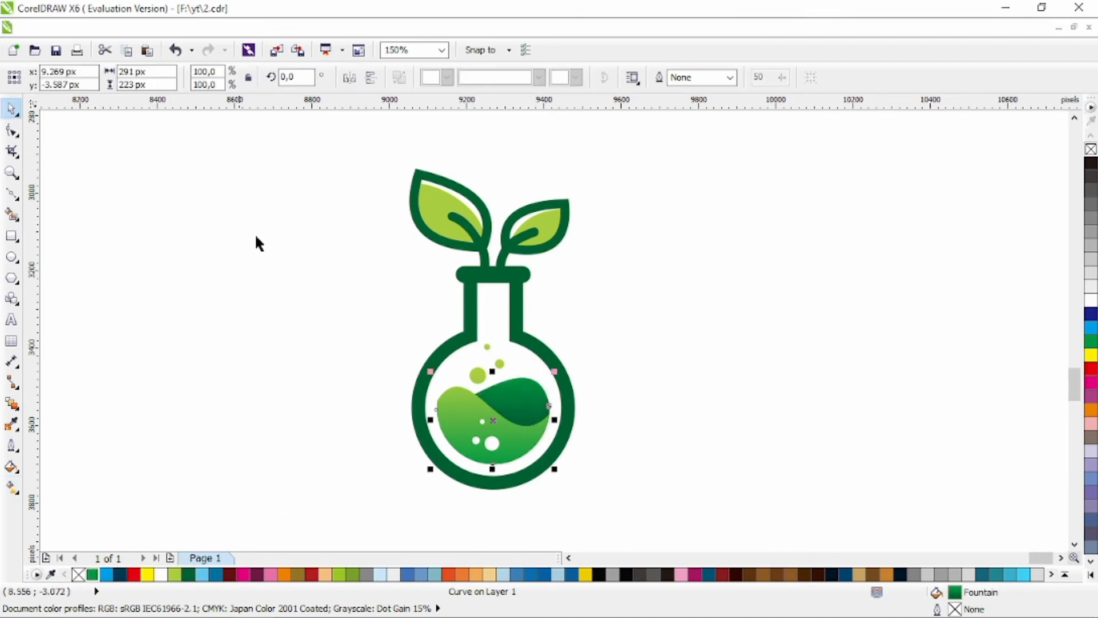
pyautogui.click(256, 235)
# Step: Group all the parts of the flask and leaf icon
pyautogui.scroll(-1, 427, 313)
pyautogui.moveTo(551, 202); pyautogui.dragTo(338, 446)
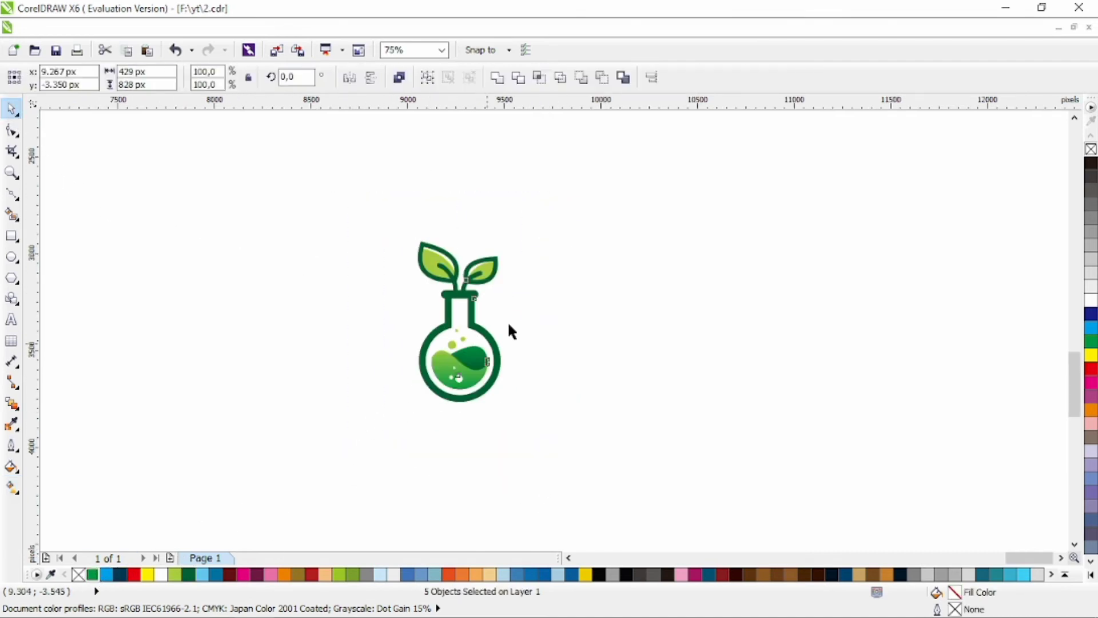
pyautogui.hotkey('ctrl', 'g')
pyautogui.click(527, 340)
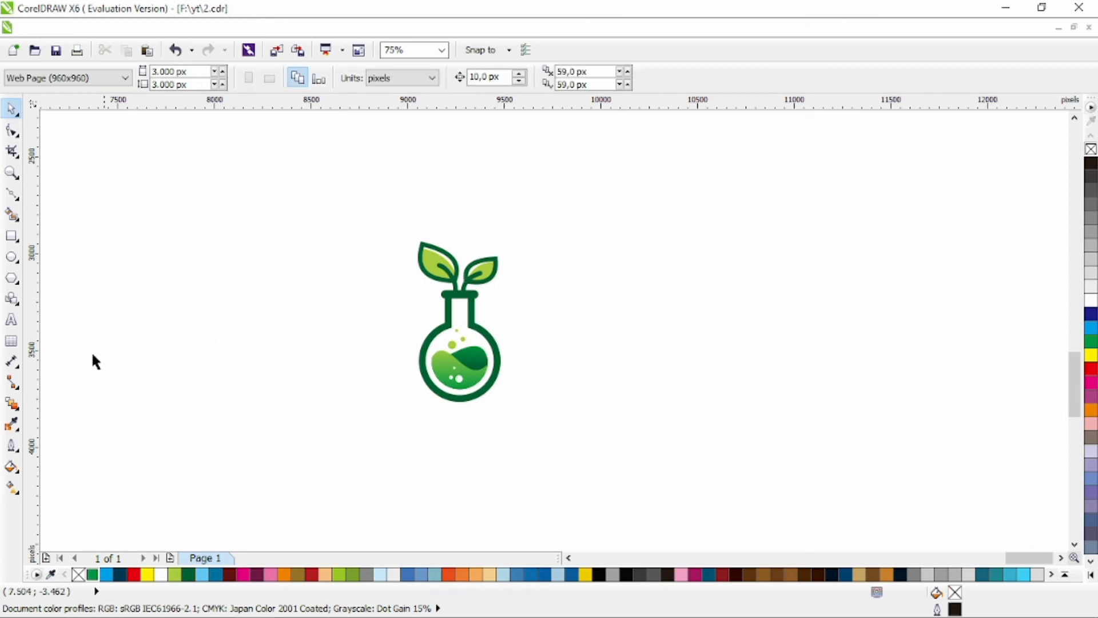
# Step: Add the artistic text "ecolabs" near the base of the flask
pyautogui.click(11, 319)
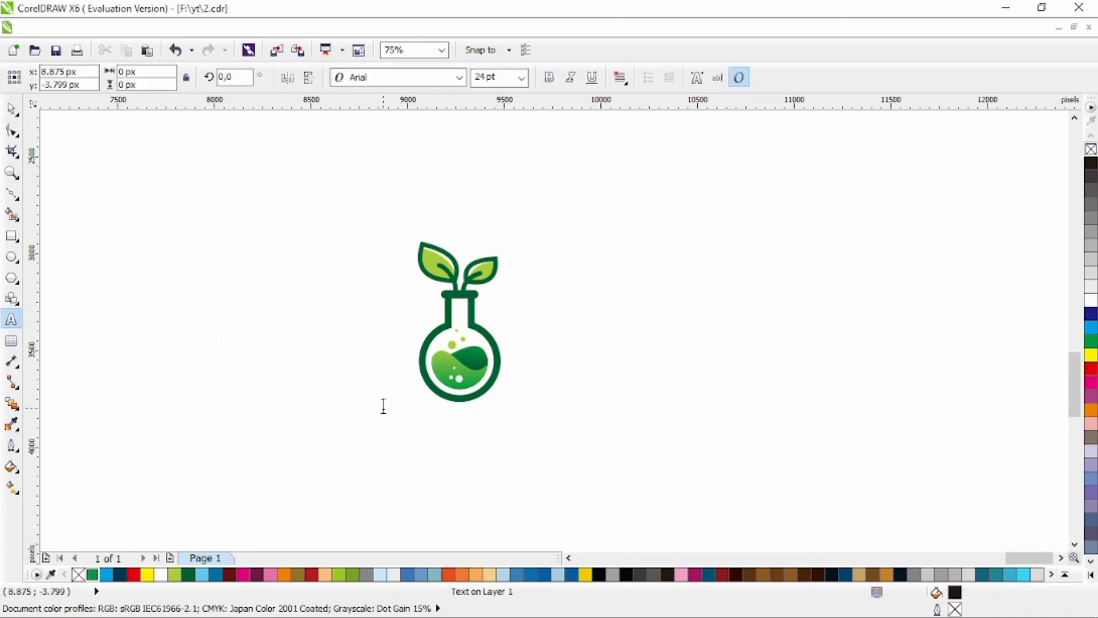
pyautogui.click(383, 406)
pyautogui.write('ecolab')
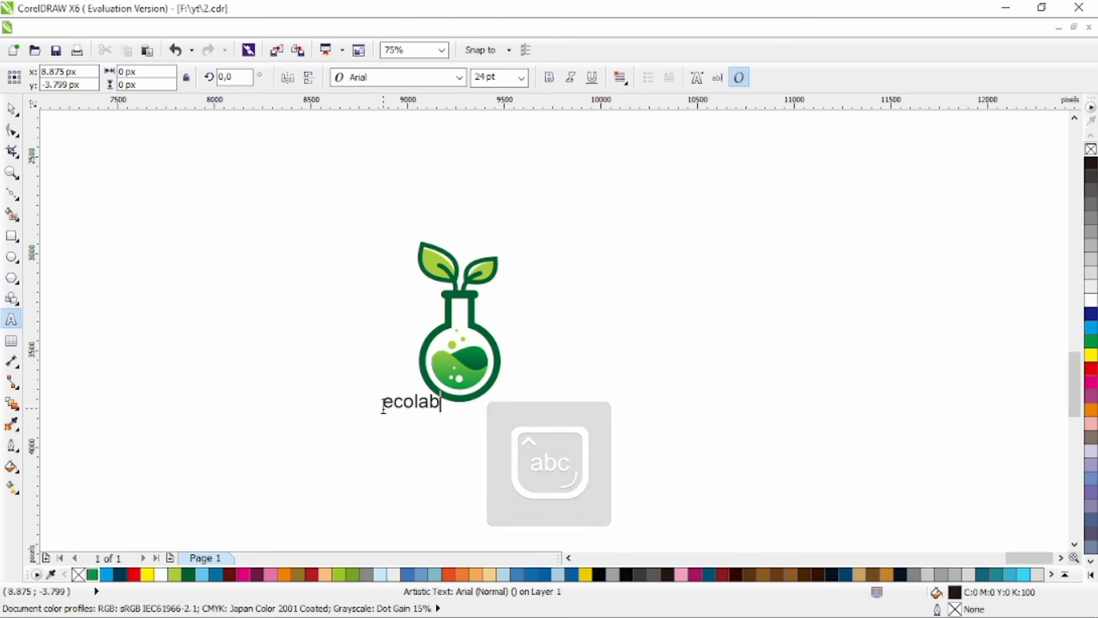
pyautogui.write('s')
pyautogui.click(12, 108)
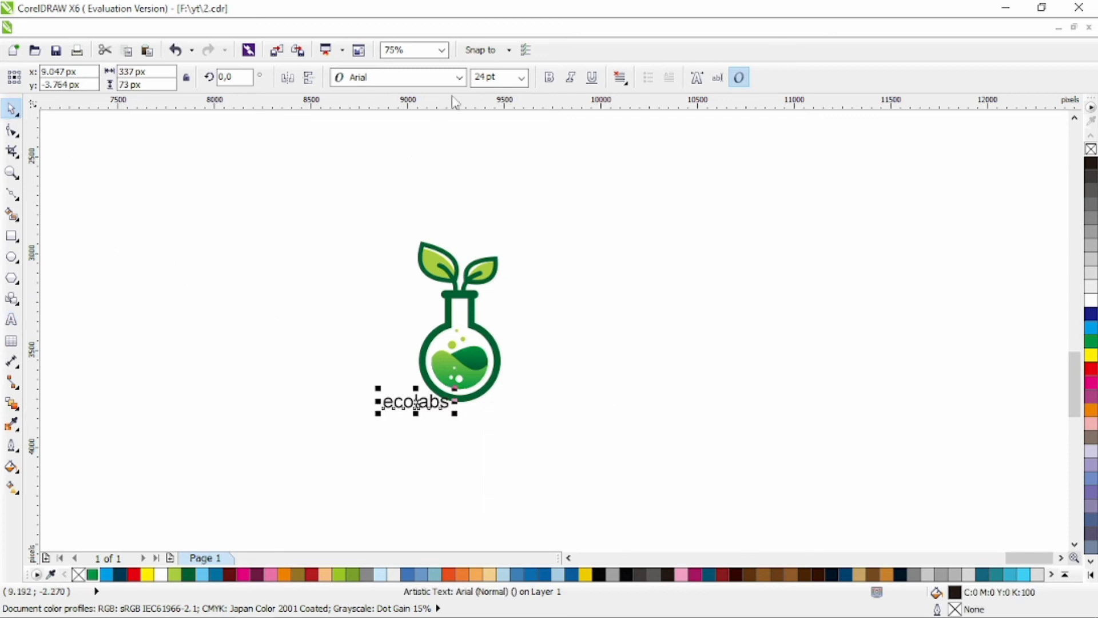
# Step: Set the "ecolabs" text in Calibri Bold and widen its letter spacing to a text width of about 373 px
pyautogui.click(459, 77)
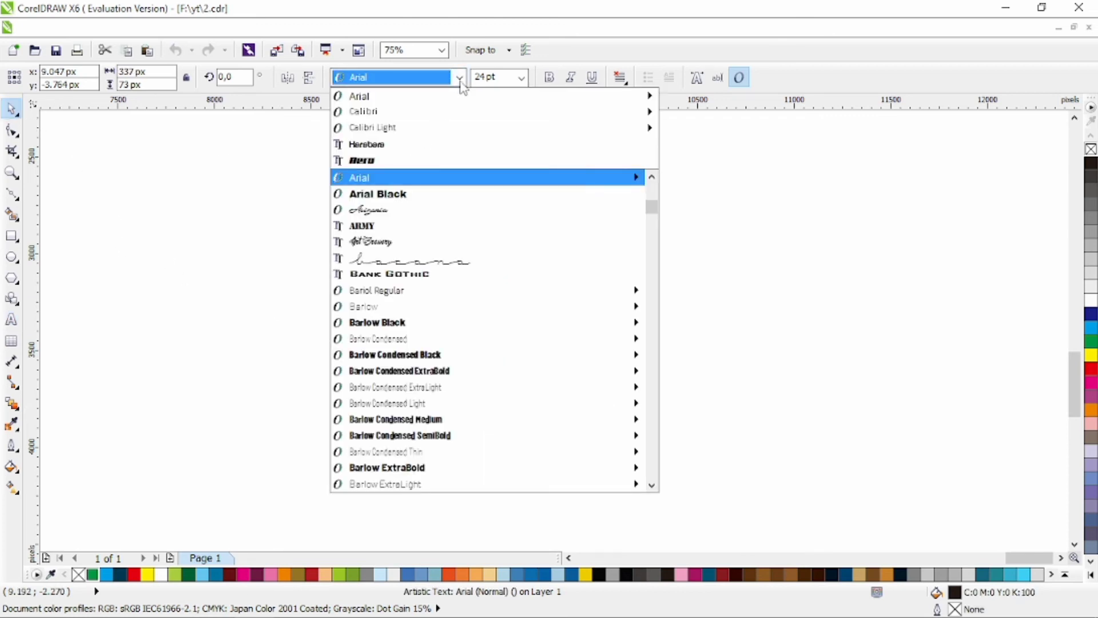
pyautogui.moveTo(382, 112)
pyautogui.click(672, 141)
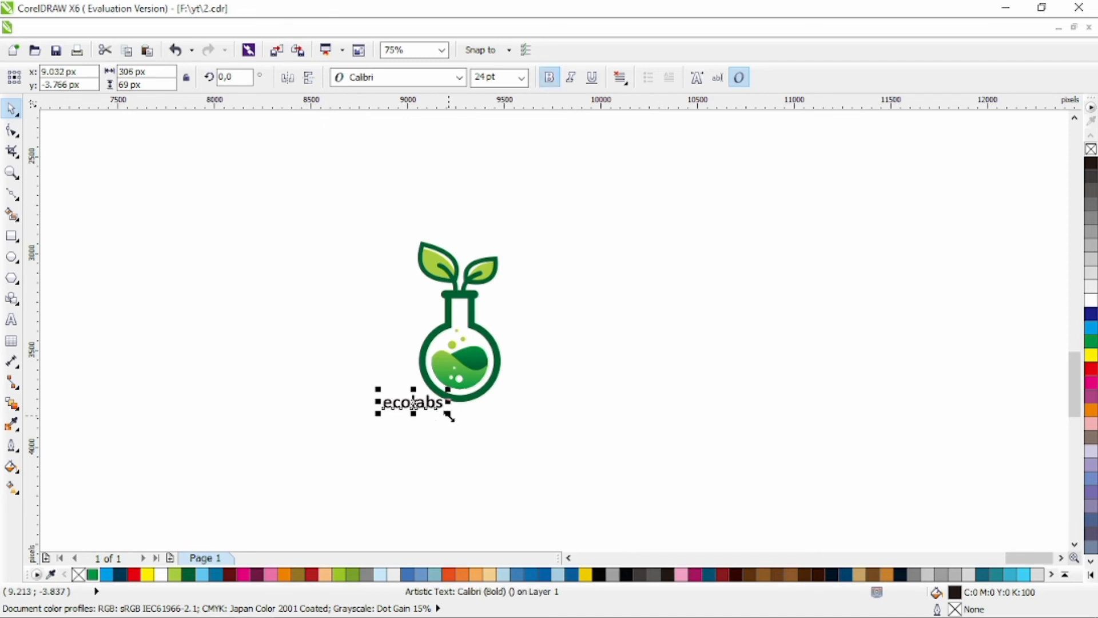
pyautogui.click(12, 130)
pyautogui.moveTo(447, 415)
pyautogui.mouseDown()
pyautogui.moveTo(466, 418)
pyautogui.moveTo(453, 419)
pyautogui.mouseUp()
pyautogui.press('space')
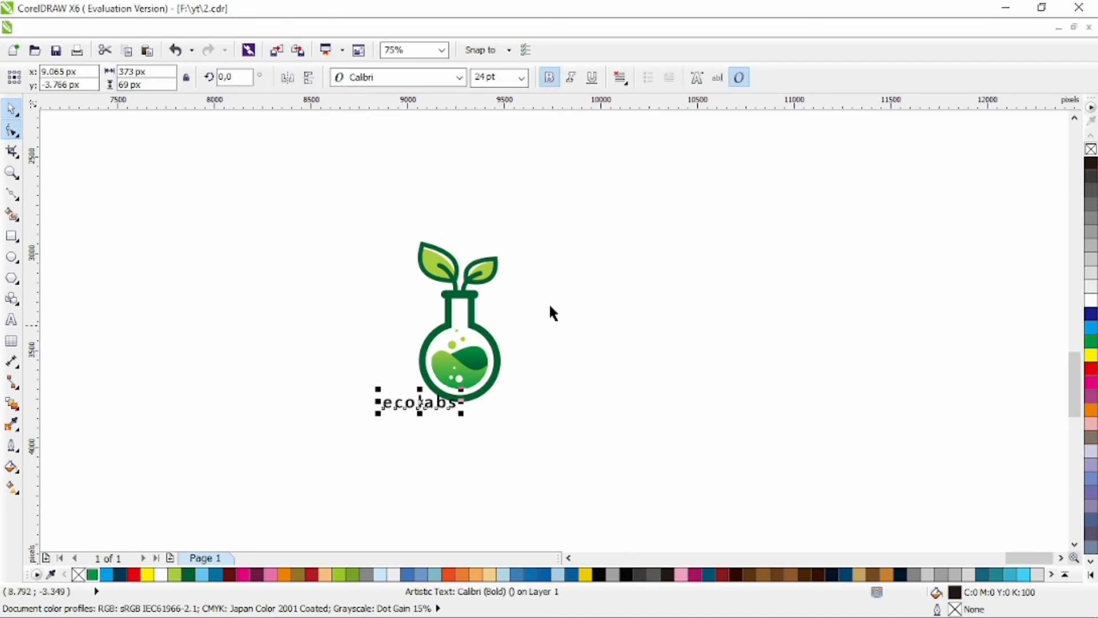
# Step: Center the "ecolabs" text below the flask, enlarged to about 33.3 pt and filled with dark green (C93 M49 Y100 K15)
pyautogui.moveTo(569, 205); pyautogui.dragTo(305, 470)
pyautogui.press('c')
pyautogui.click(475, 430)
pyautogui.moveTo(485, 411); pyautogui.dragTo(446, 452)
pyautogui.click(188, 574)
# Step: Duplicate the "ecolabs" text just below itself and change the copy to "LOGO DESIGN"
pyautogui.rightClick(447, 452)
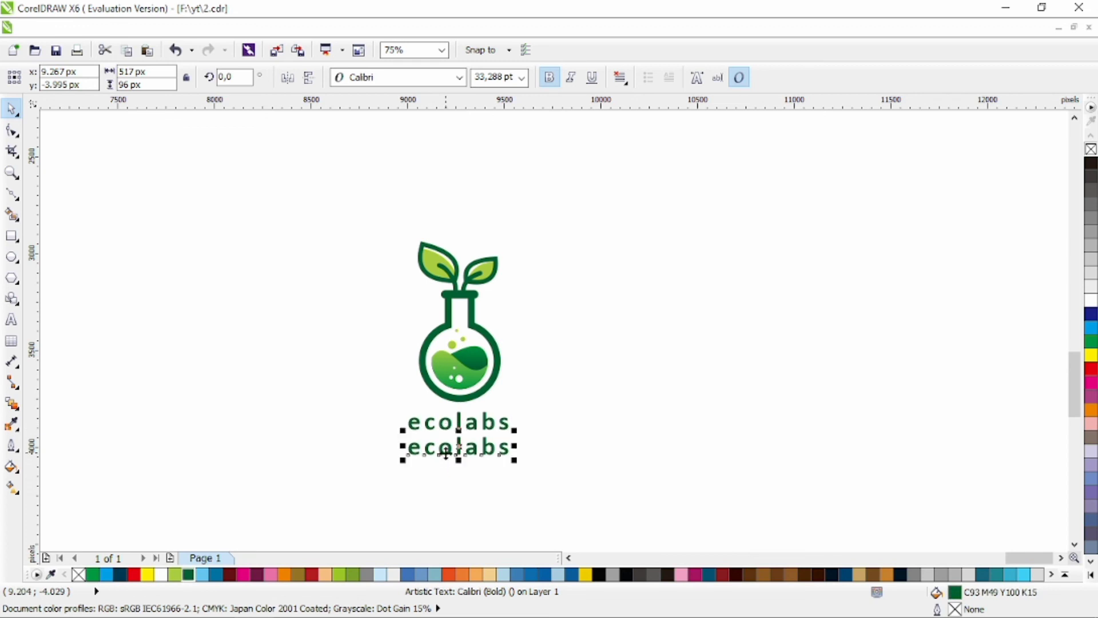
pyautogui.press('F8')
pyautogui.press('capslock')
pyautogui.write('LOGO DESIGN')
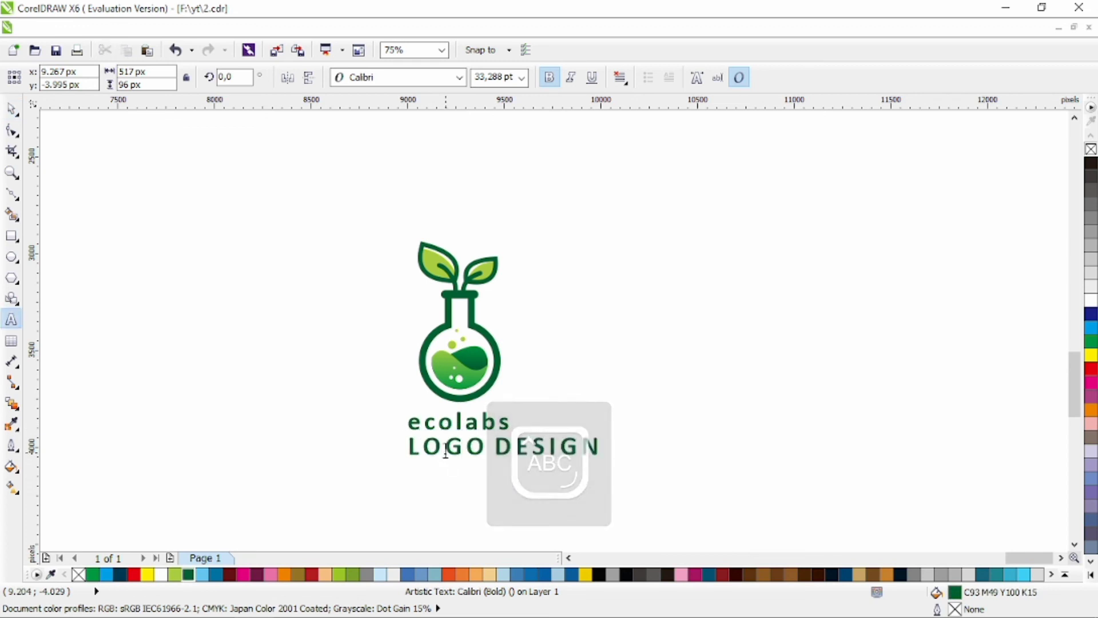
pyautogui.hotkey('ctrl', 'space')
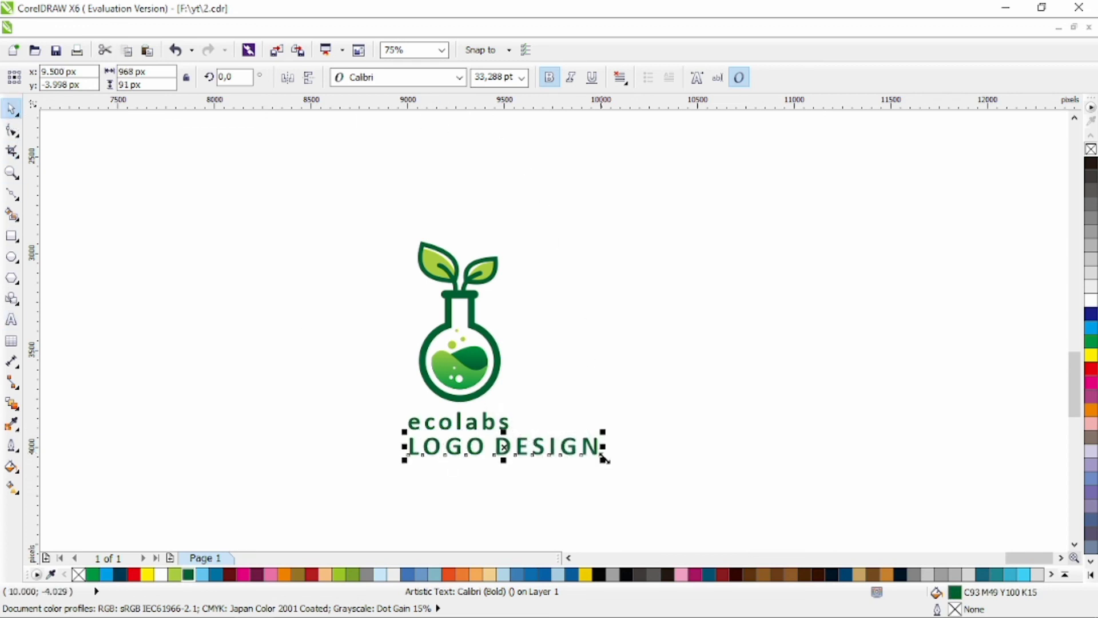
# Step: Shrink the "LOGO DESIGN" tagline to about 8.07 pt and widen its letter spacing
pyautogui.moveTo(604, 460); pyautogui.dragTo(462, 480)
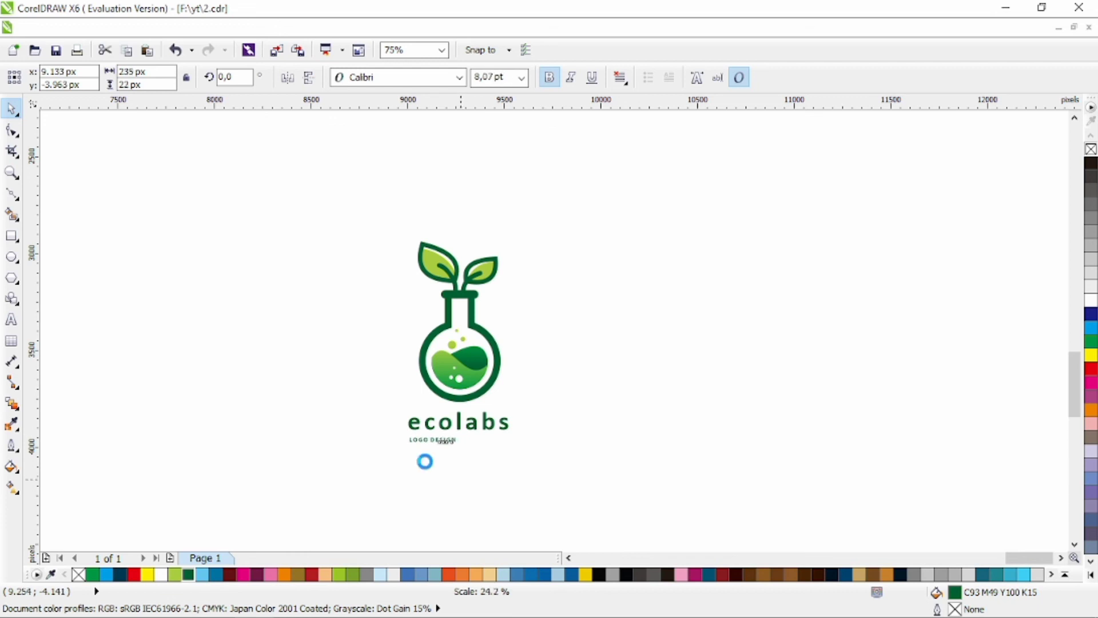
pyautogui.press('F10')
pyautogui.moveTo(470, 444); pyautogui.dragTo(481, 444)
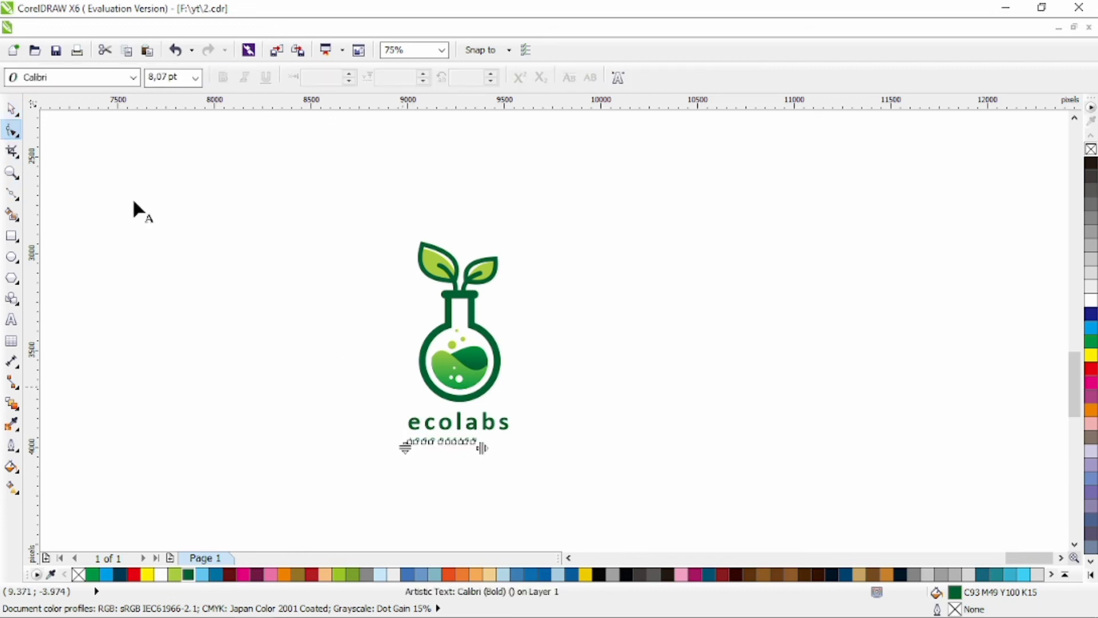
# Step: Center the "LOGO DESIGN" tagline horizontally with the logo and move it up close beneath "ecolabs"
pyautogui.click(11, 109)
pyautogui.moveTo(321, 155); pyautogui.dragTo(628, 468)
pyautogui.press('c')
pyautogui.click(583, 458)
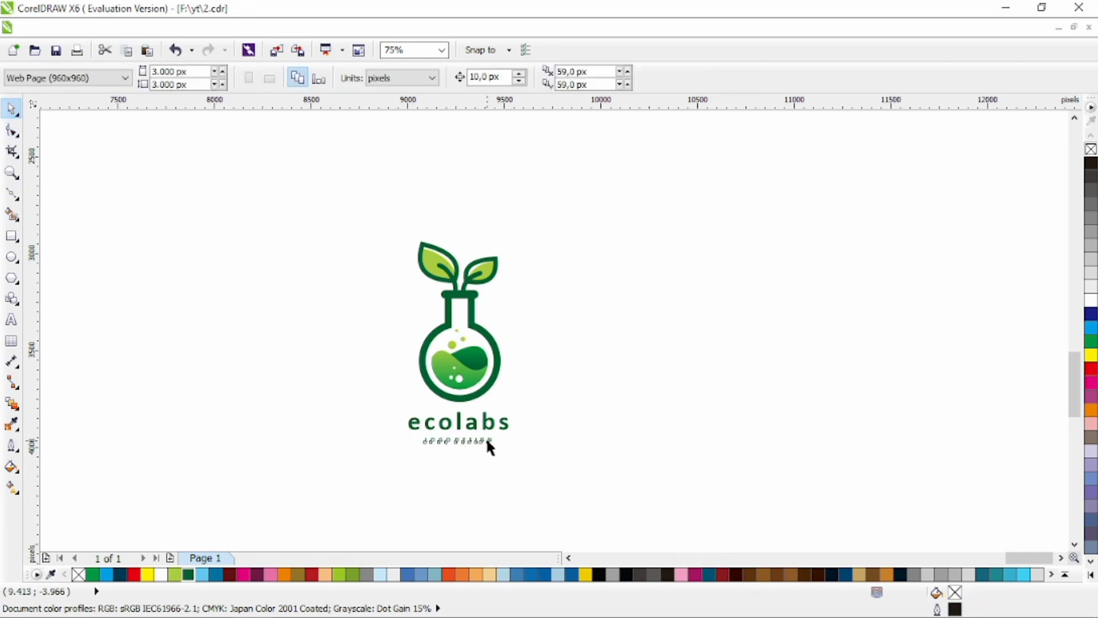
pyautogui.click(486, 436)
pyautogui.click(599, 403)
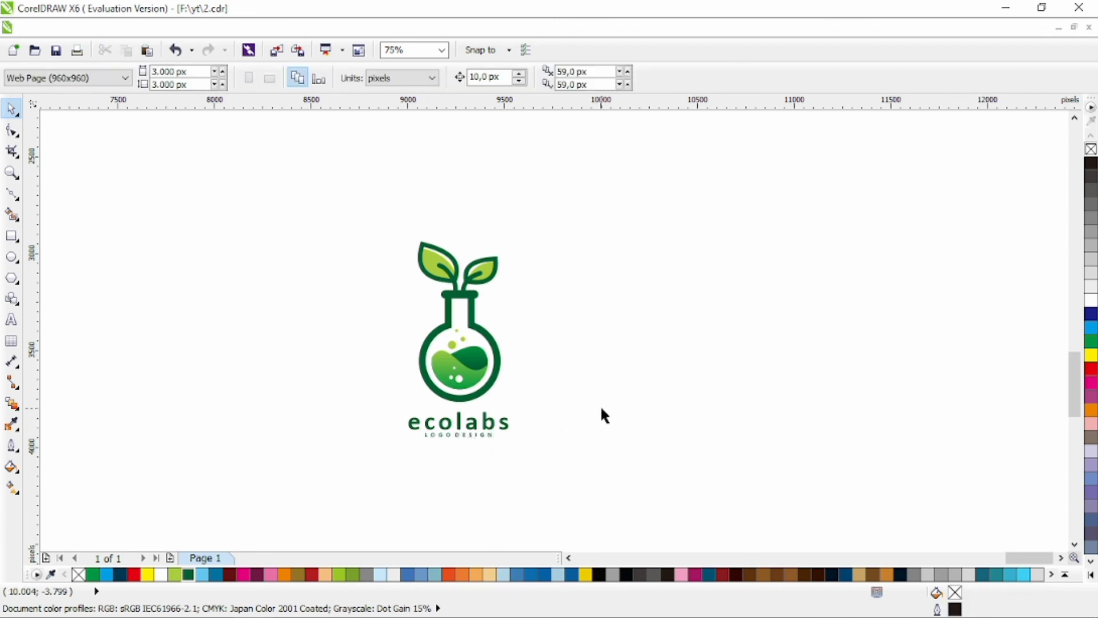